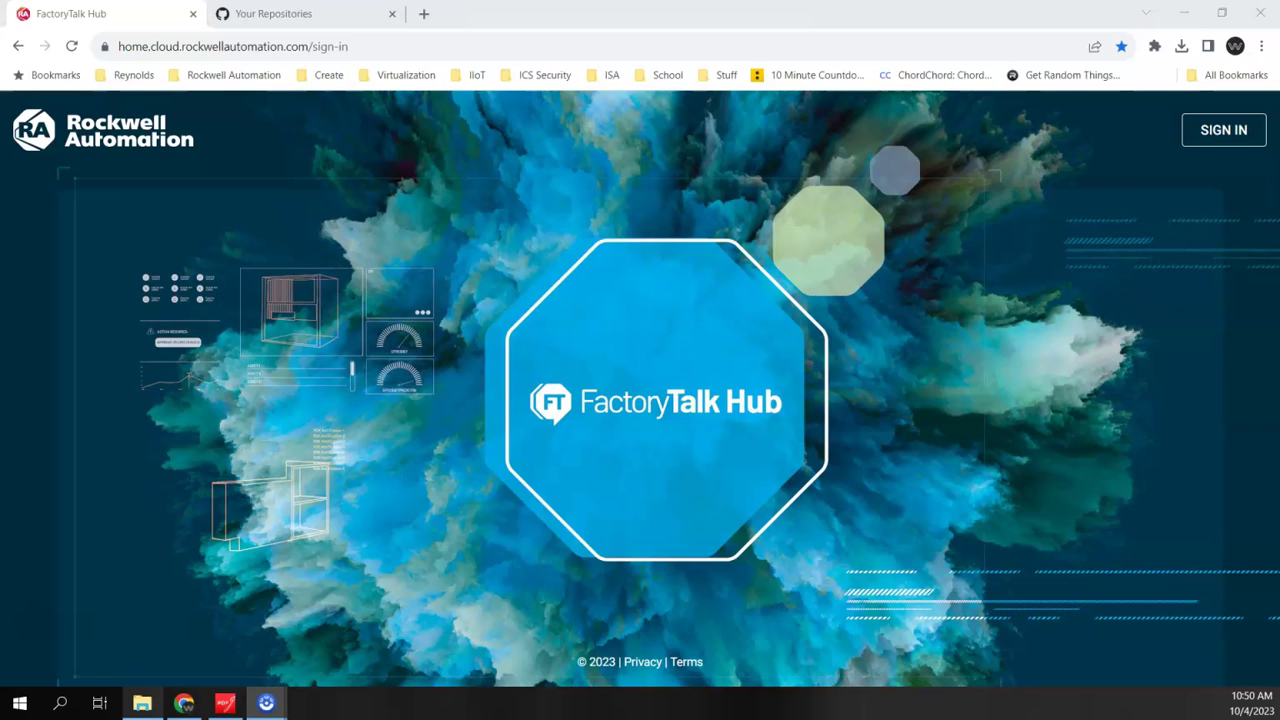
# Step: Open the Optix TRC Overview PDF at the FactoryTalk Optix Design Options slide
pyautogui.click(226, 704)
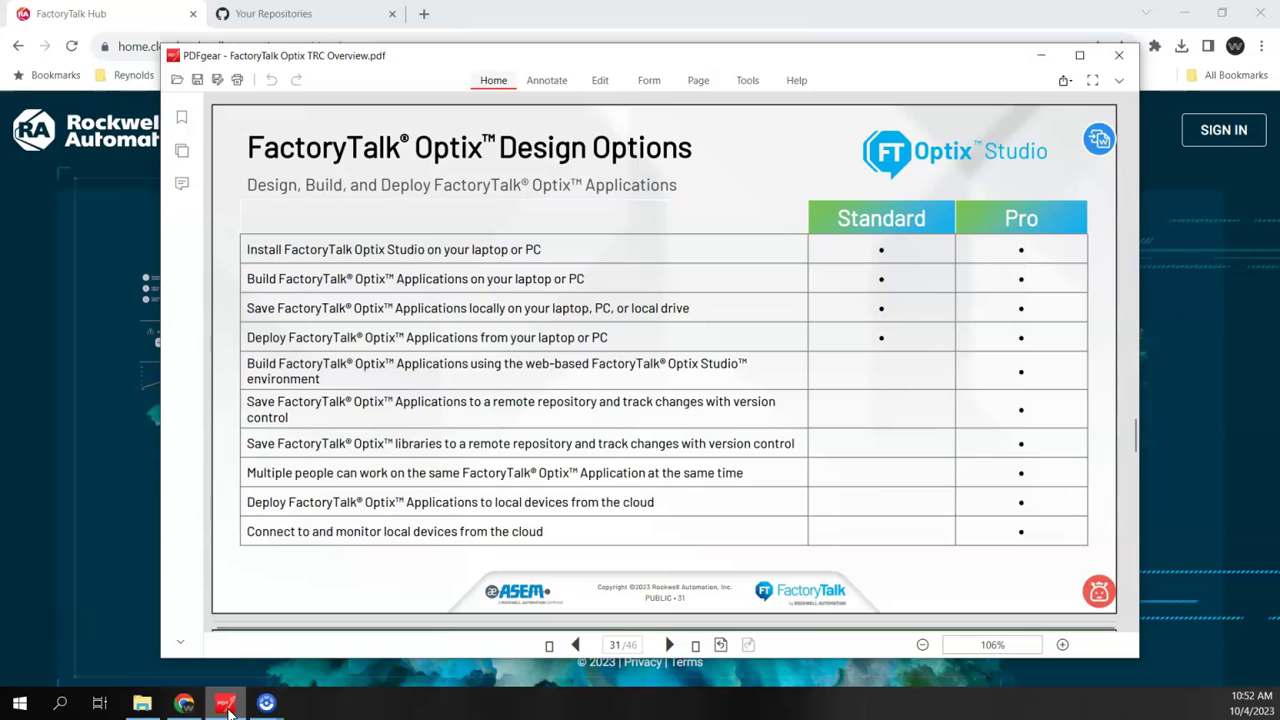
# Step: Minimize the PDFgear slide deck to bring back the FactoryTalk Hub sign-in page
pyautogui.click(226, 704)
pyautogui.click(403, 635)
pyautogui.click(994, 237)
pyautogui.click(1041, 56)
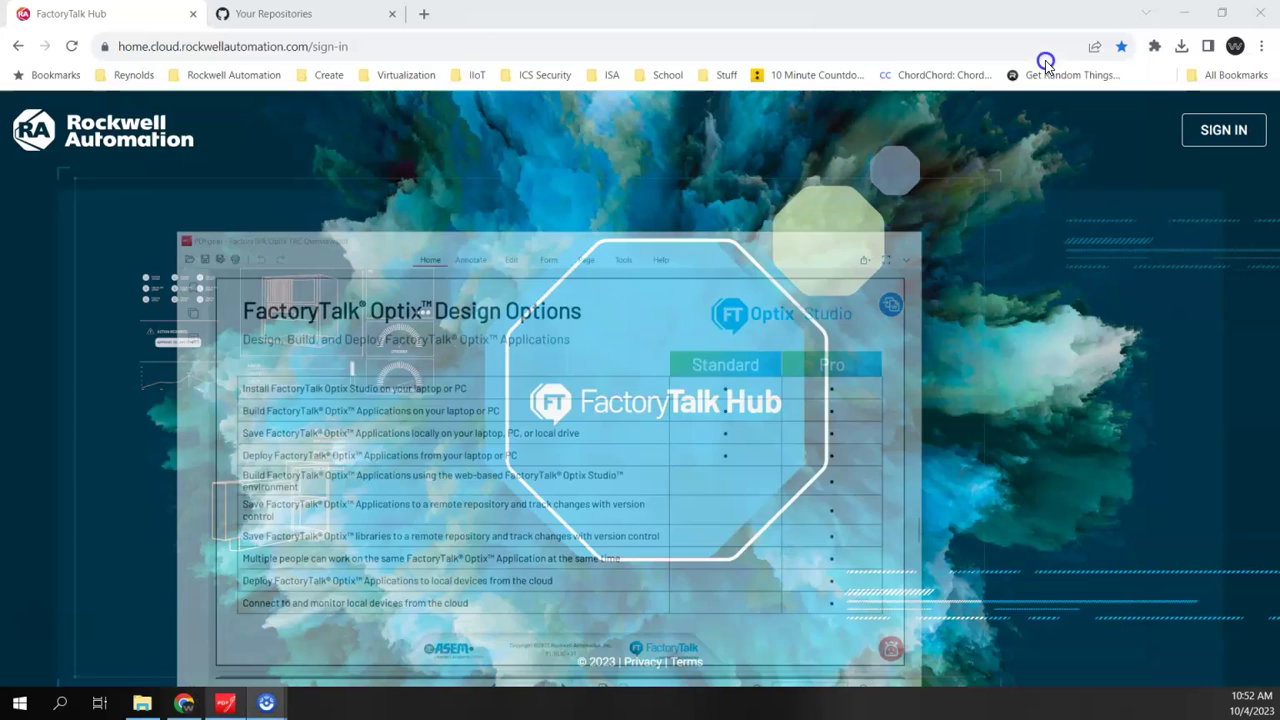
pyautogui.click(650, 269)
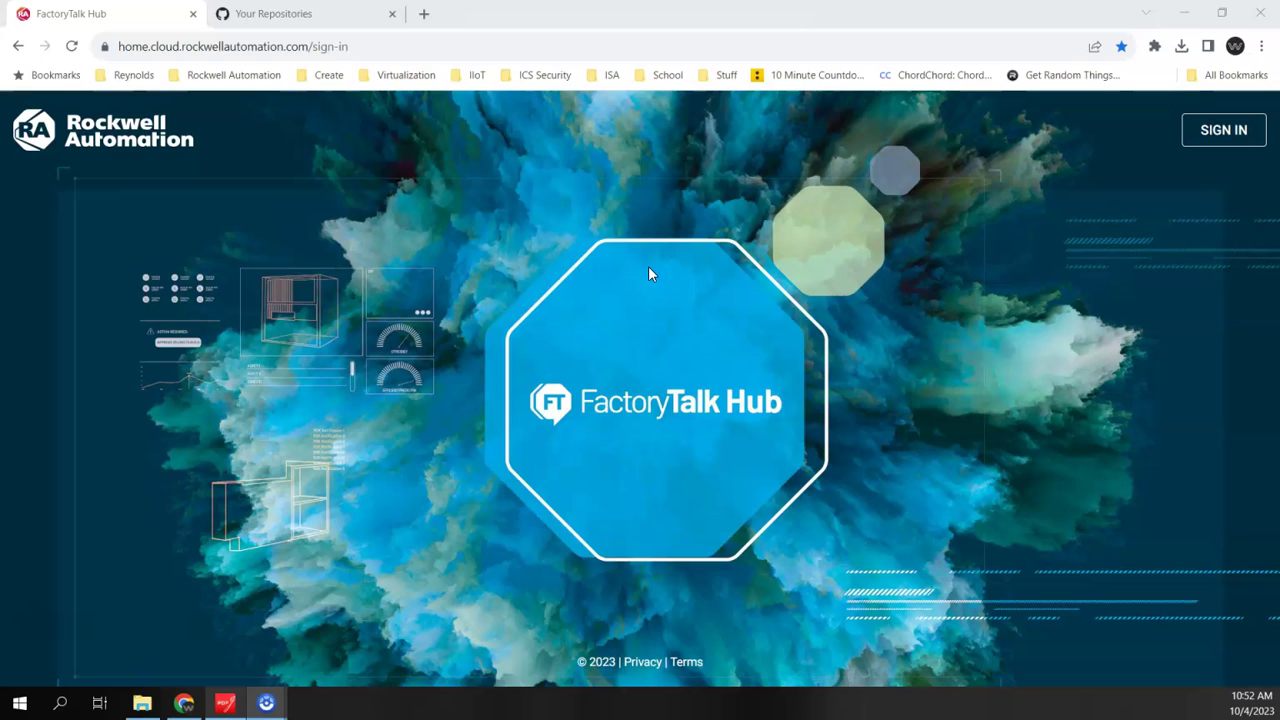
# Step: Launch FactoryTalk Optix Studio from the Start menu and go to its Open project page
pyautogui.click(18, 706)
pyautogui.click(463, 257)
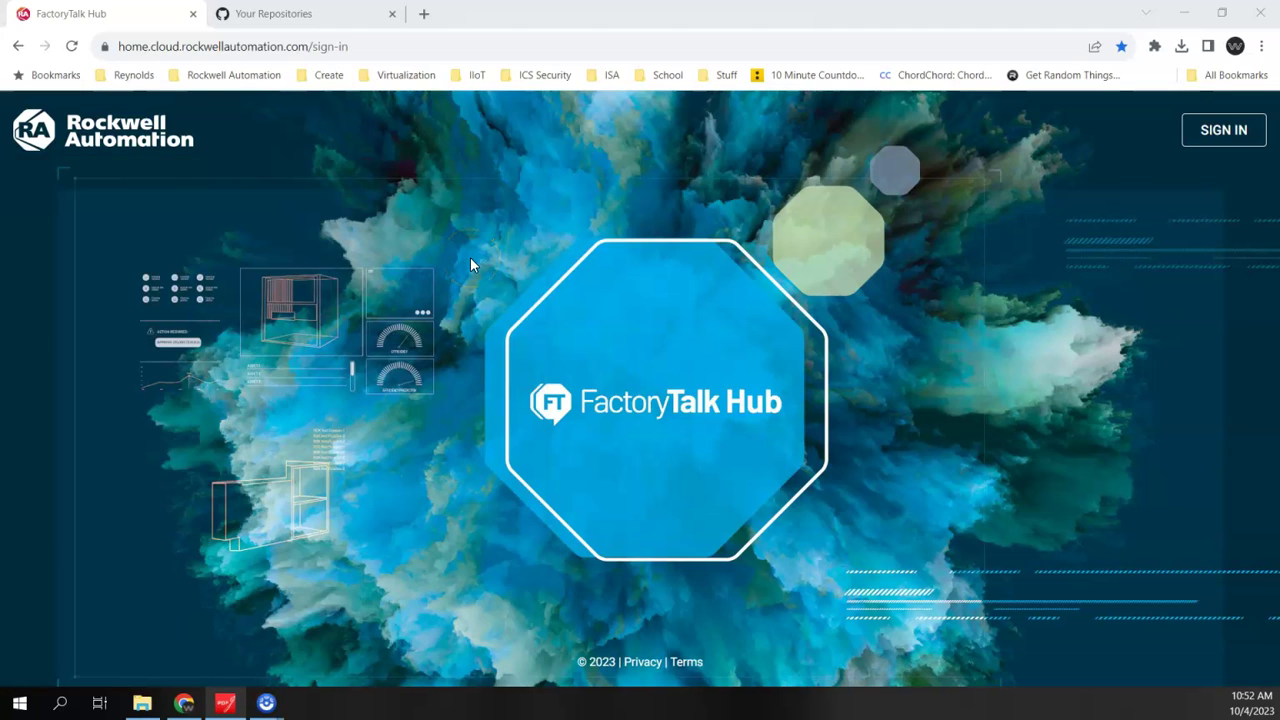
pyautogui.click(508, 262)
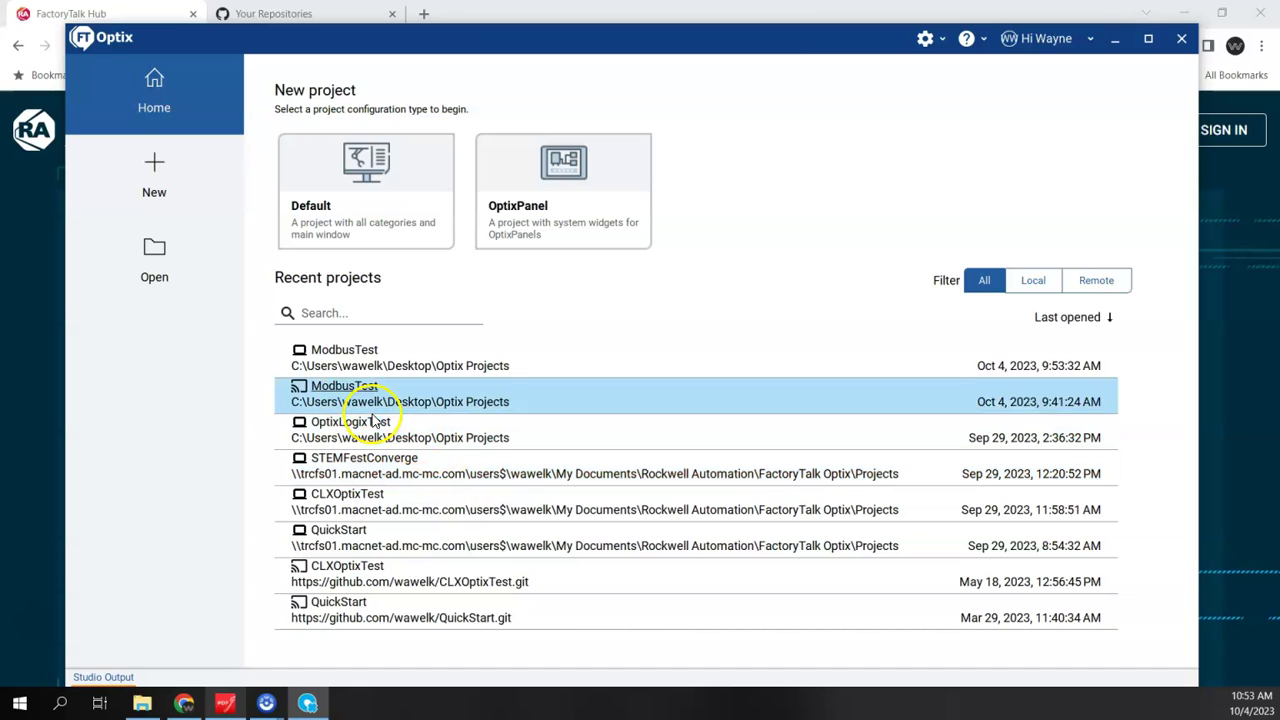
pyautogui.click(159, 257)
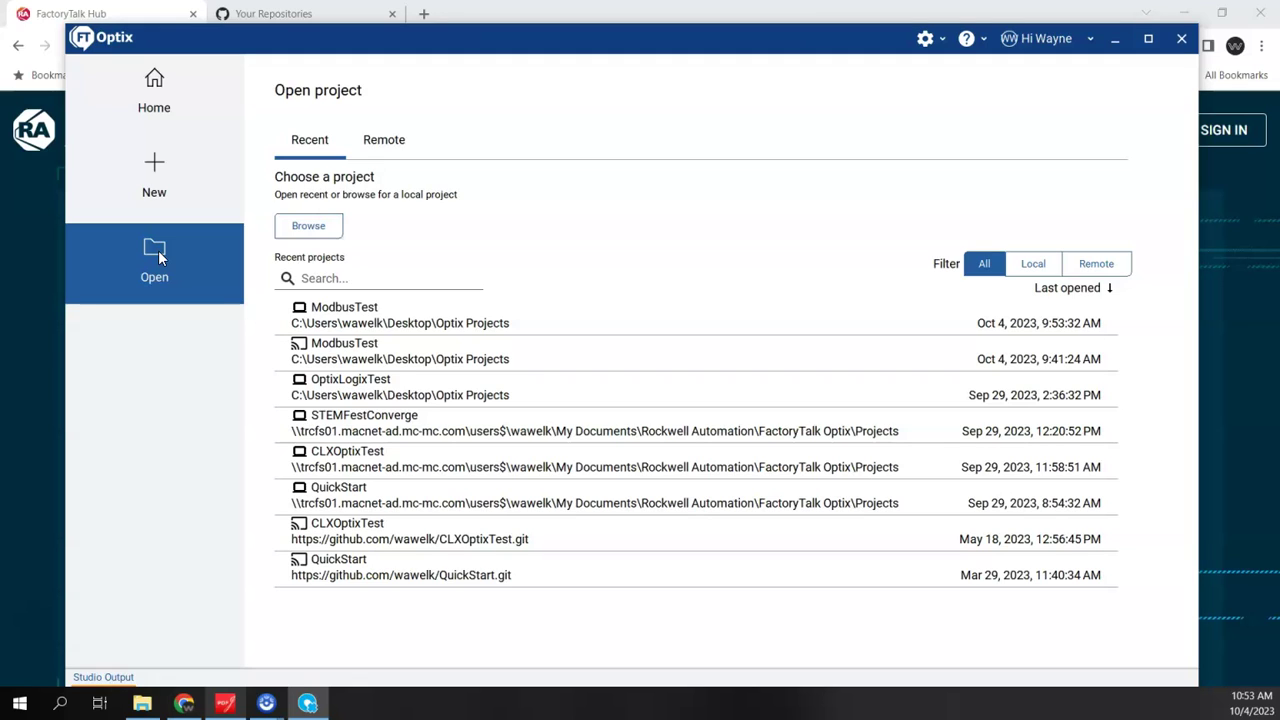
# Step: List remote projects, then review the GitHub and GitLab version control providers in Options without changes
pyautogui.click(384, 140)
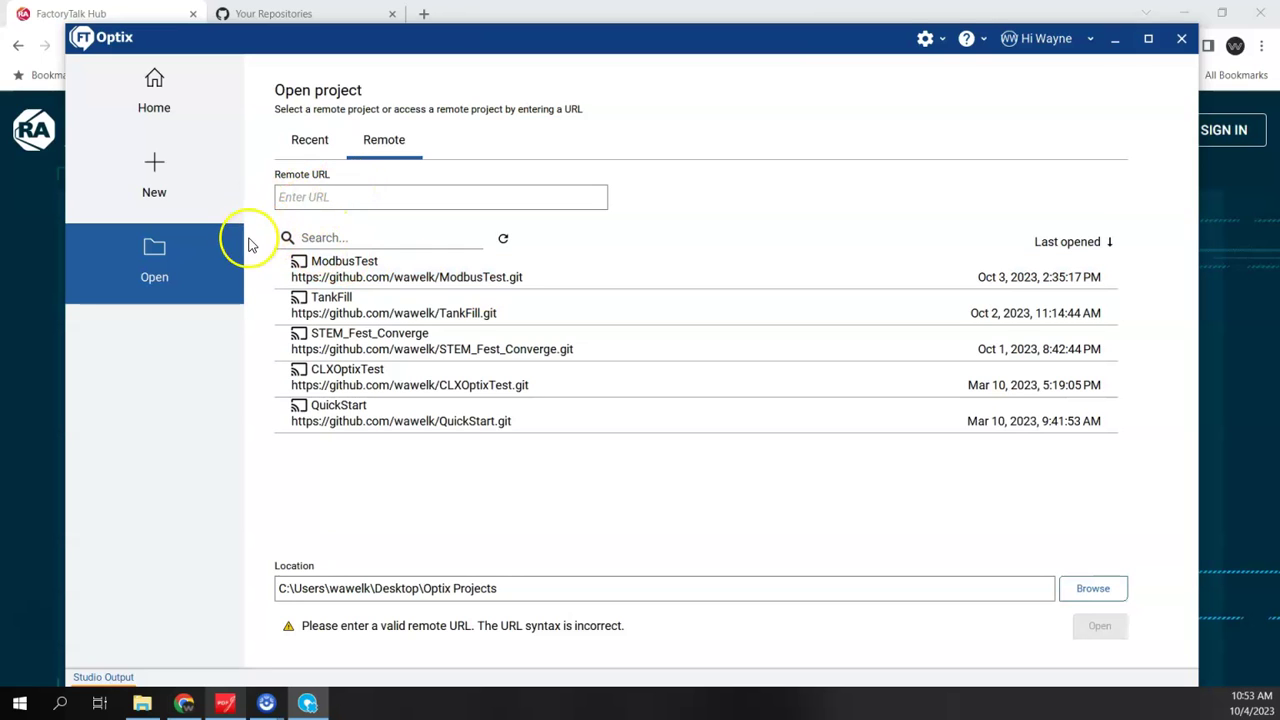
pyautogui.click(940, 42)
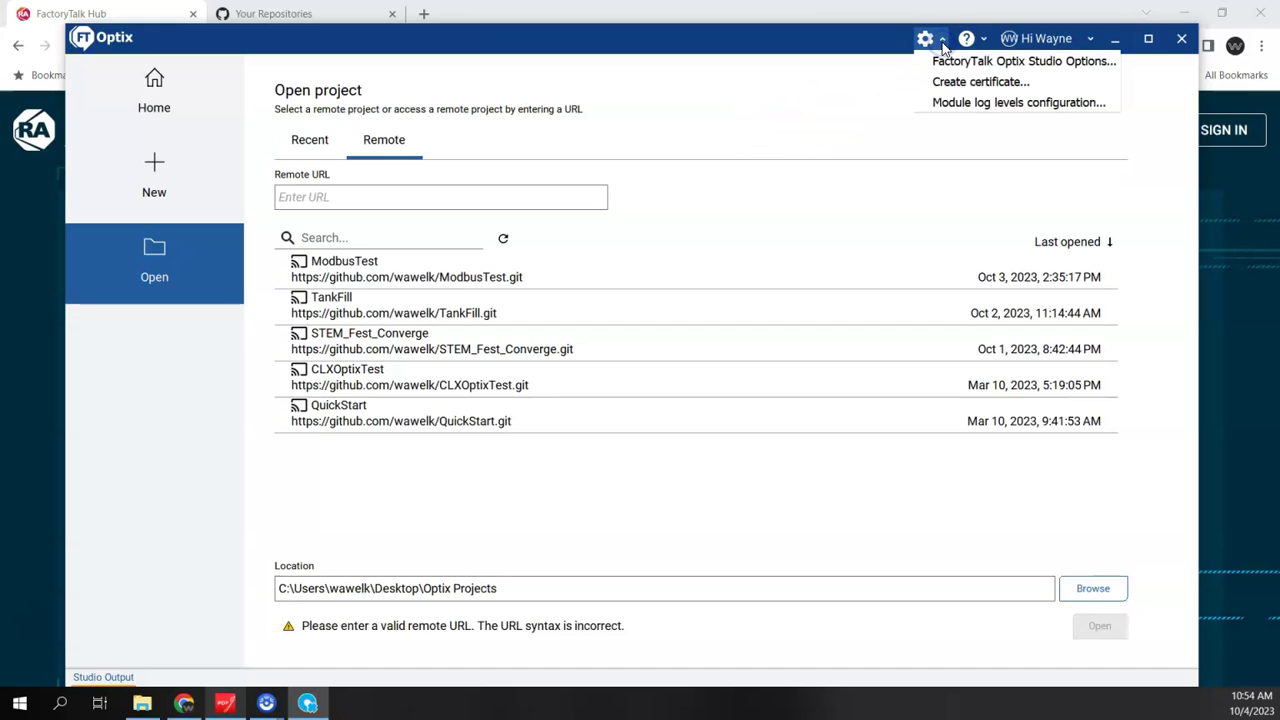
pyautogui.click(945, 61)
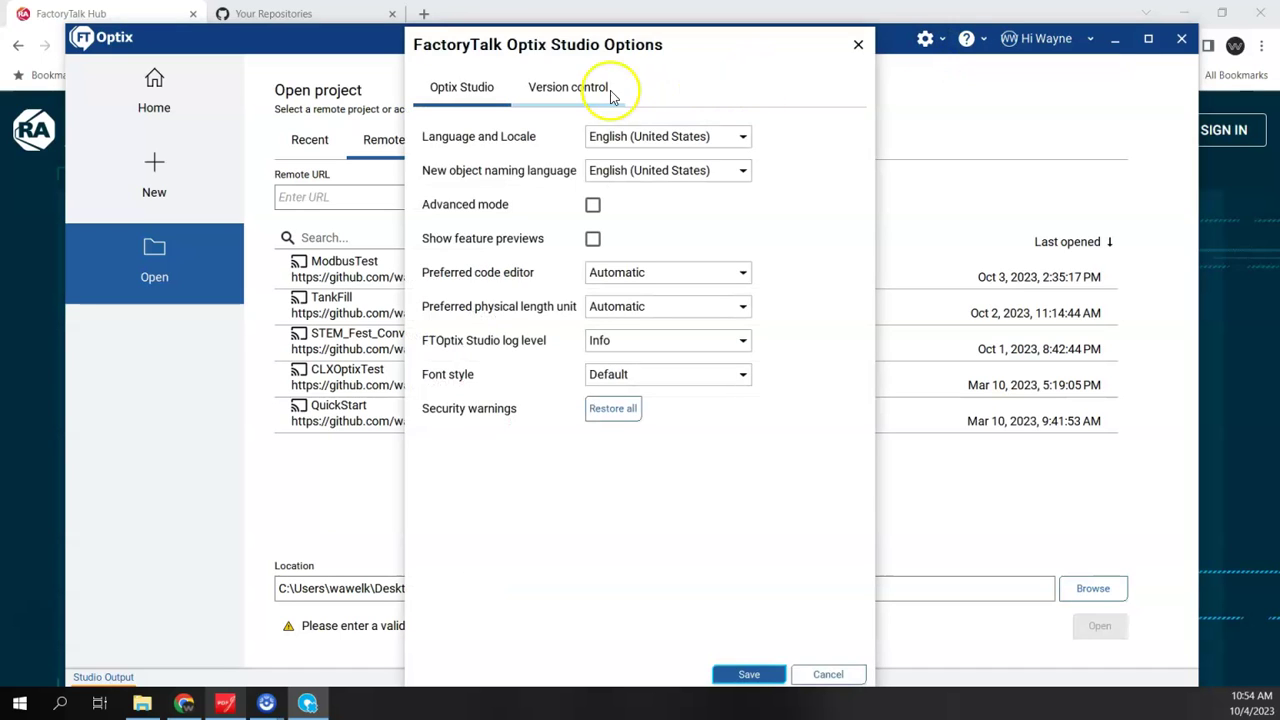
pyautogui.click(565, 90)
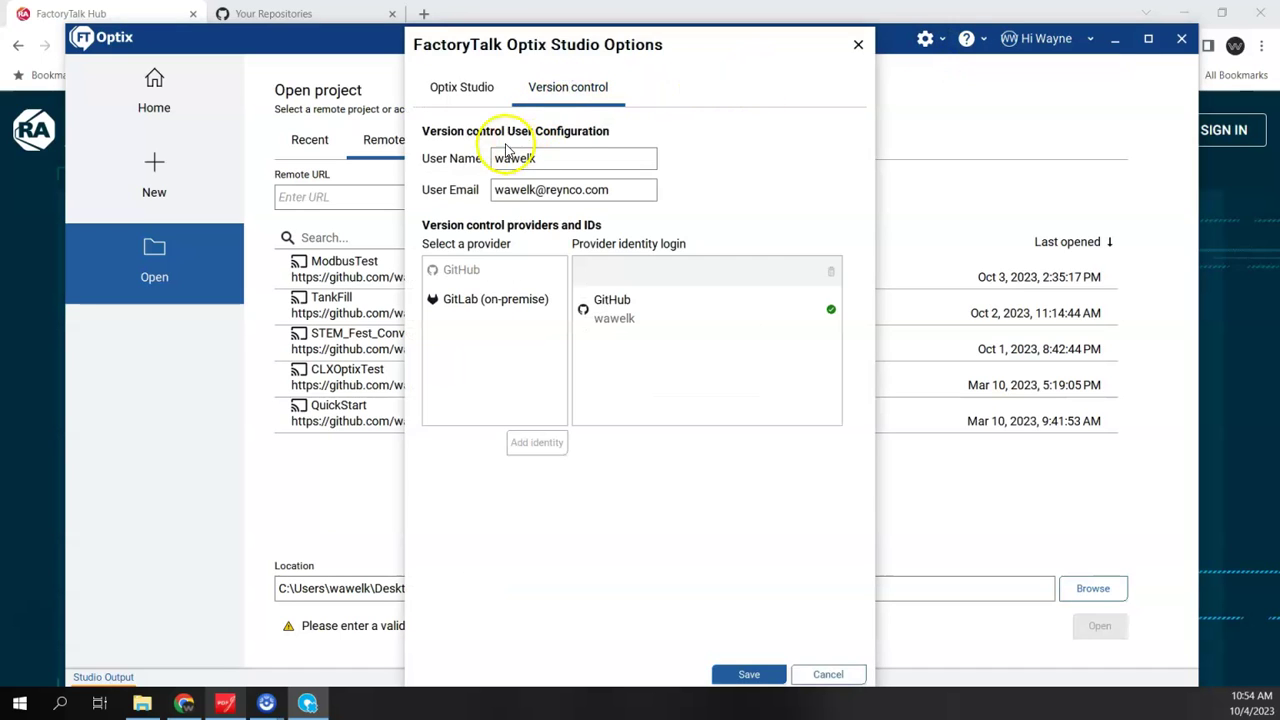
pyautogui.click(459, 271)
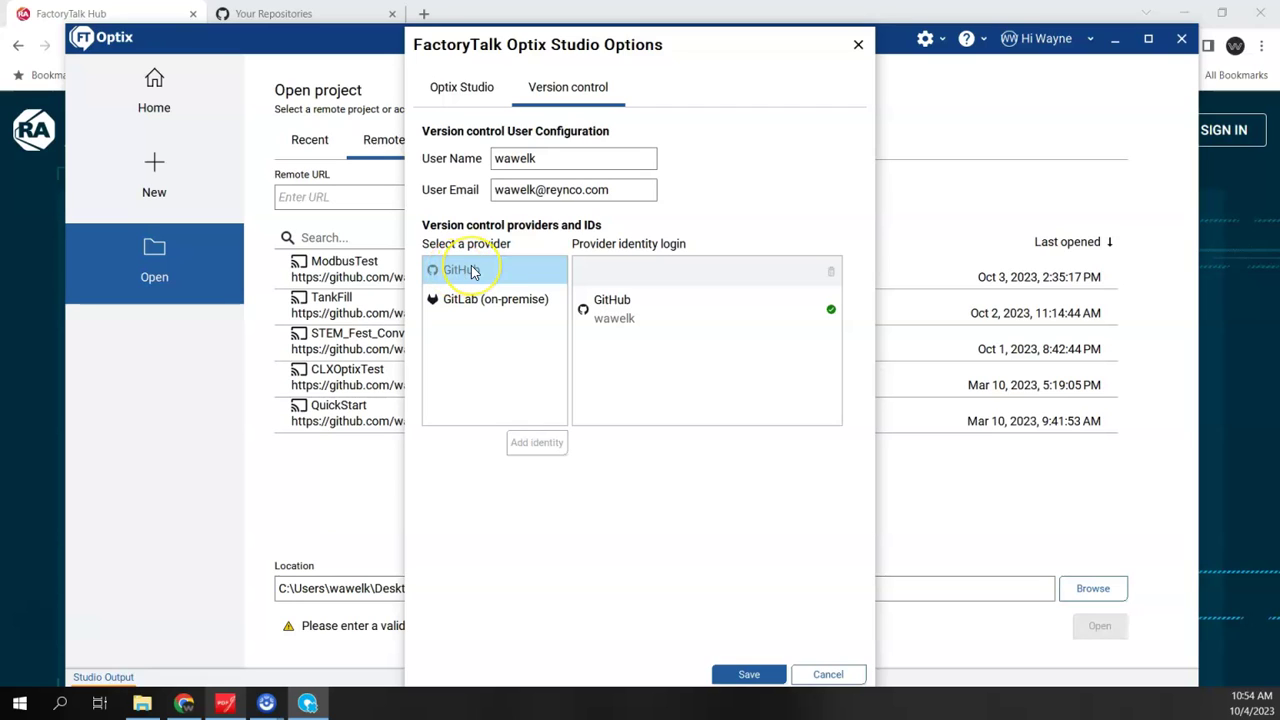
pyautogui.click(464, 302)
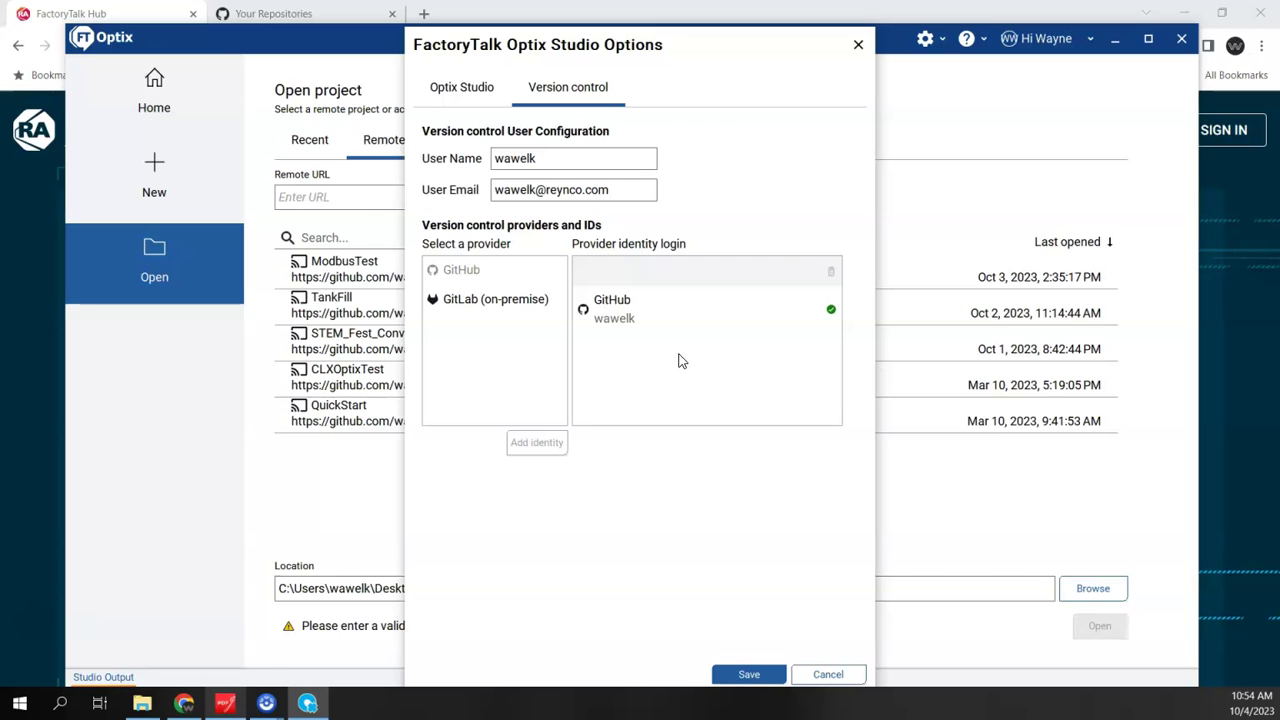
pyautogui.click(828, 674)
# Step: Open the local ModbusTest project from the Recent projects list
pyautogui.click(443, 357)
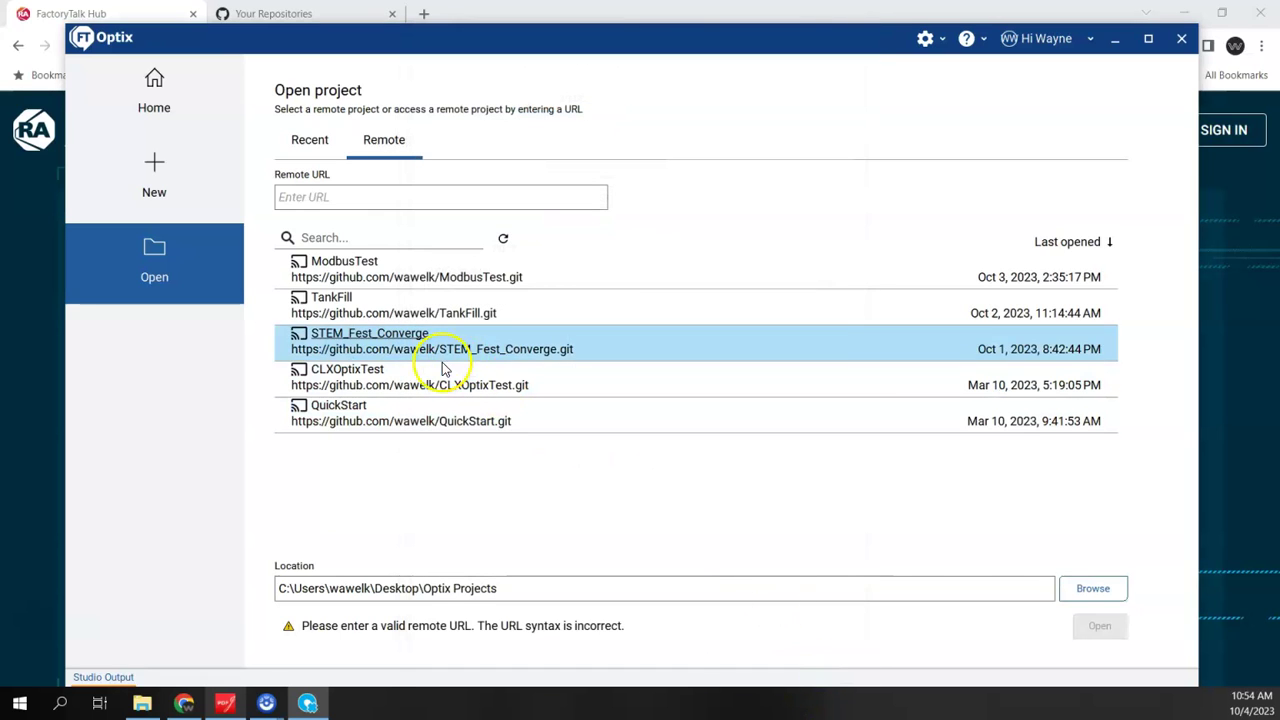
pyautogui.click(362, 276)
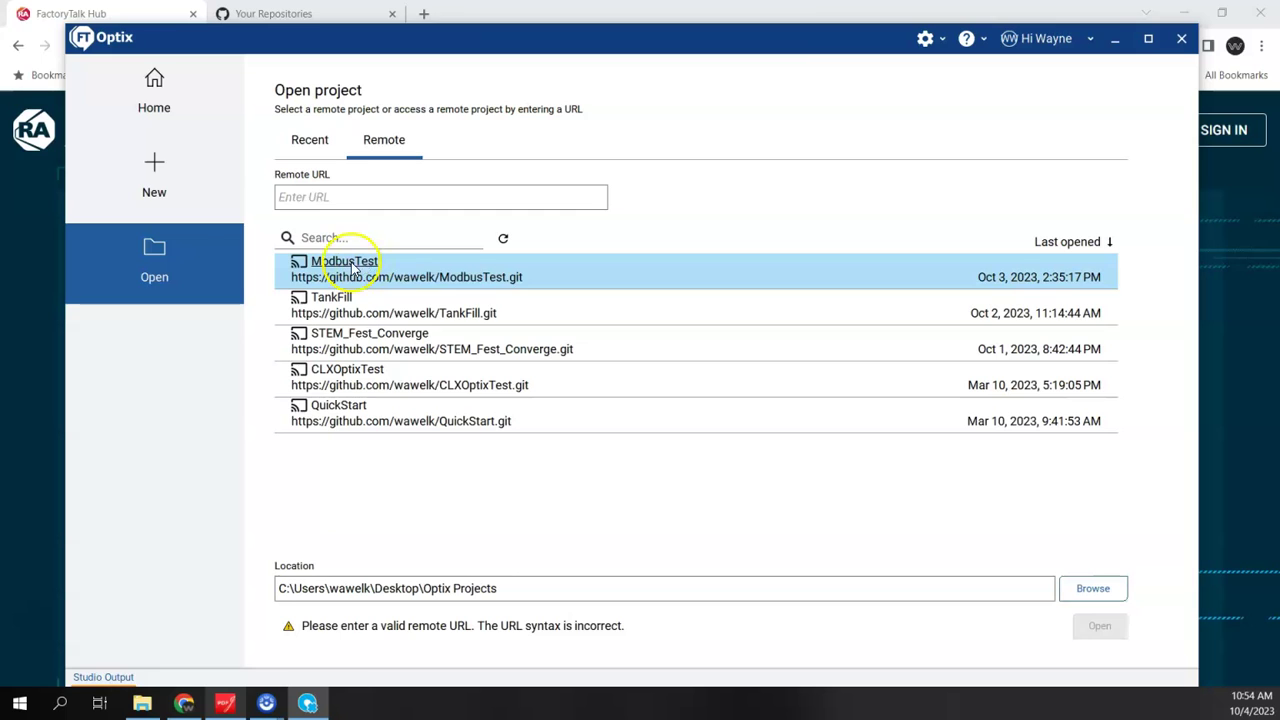
pyautogui.click(305, 142)
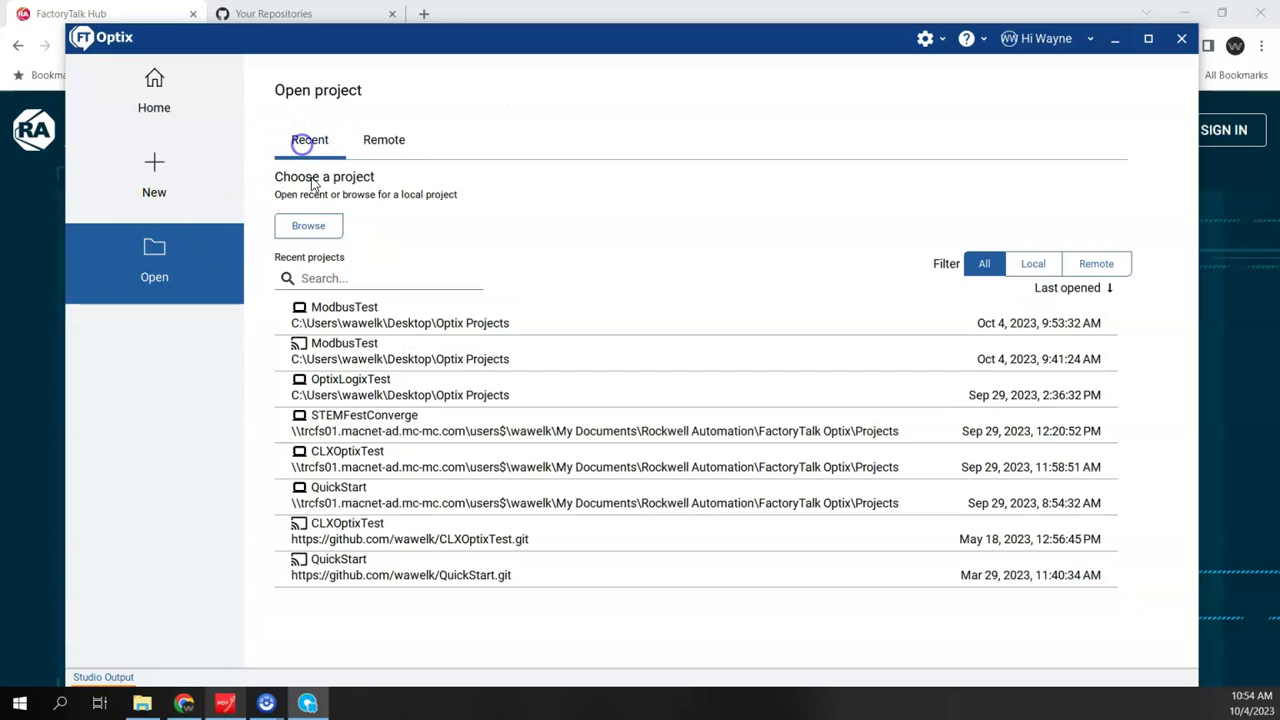
pyautogui.click(365, 290)
pyautogui.doubleClick(350, 300)
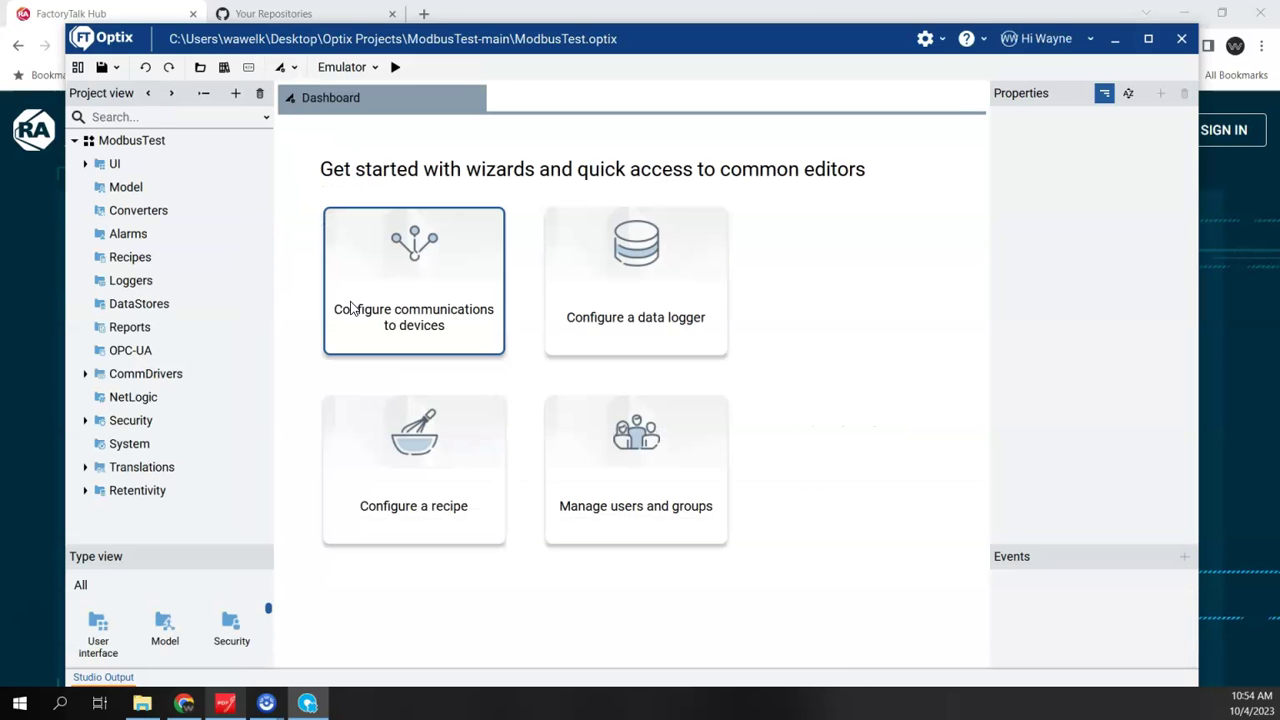
# Step: Open the Pump1 page from UI > Pages and run the project in the emulator
pyautogui.click(86, 374)
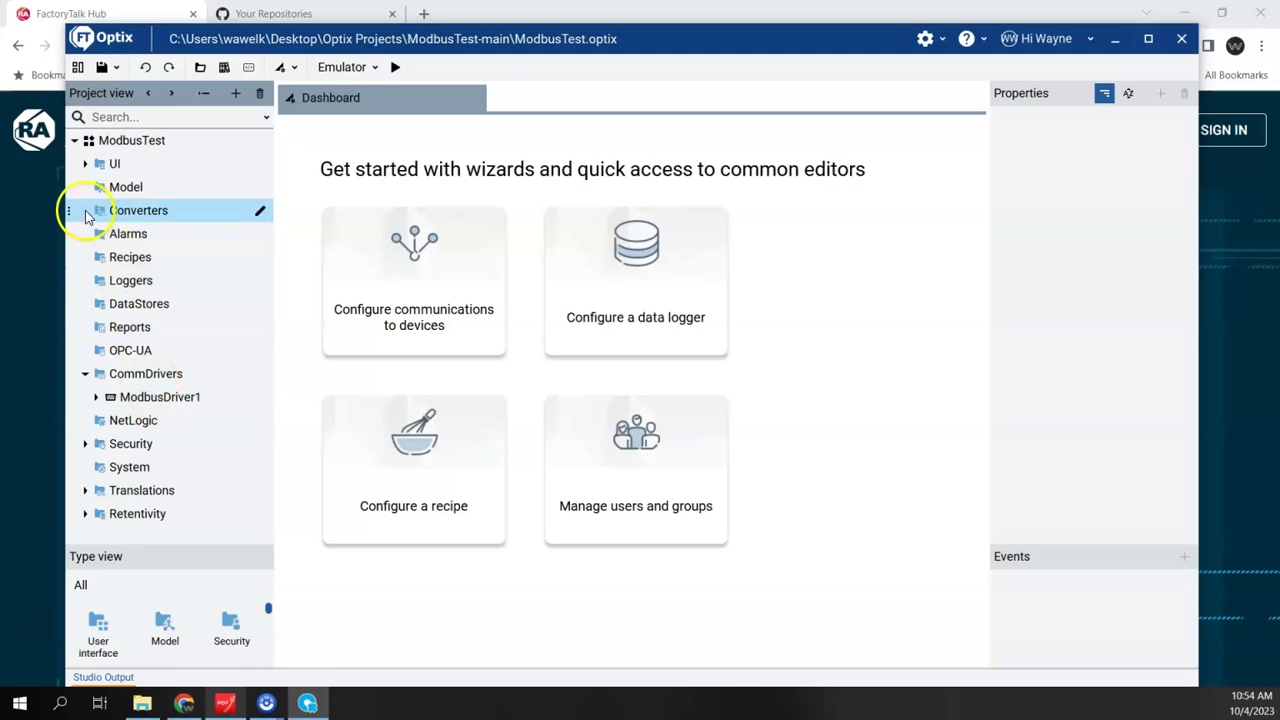
pyautogui.click(85, 163)
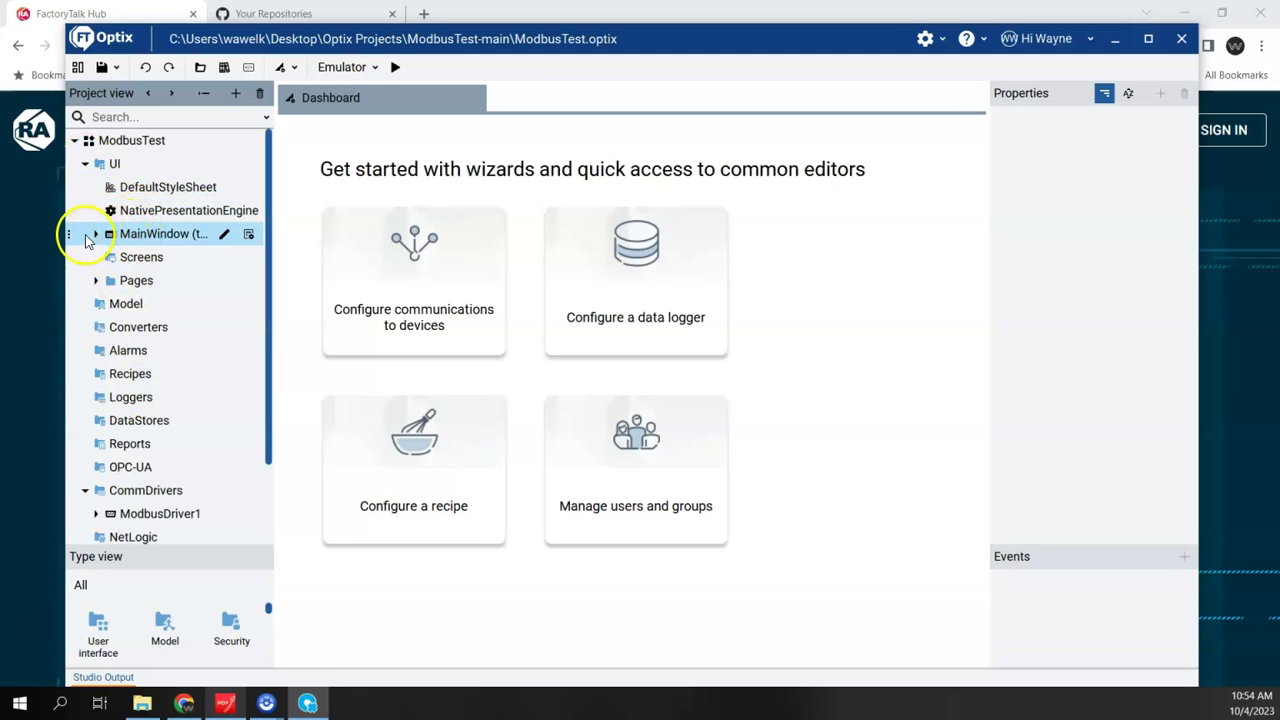
pyautogui.click(95, 280)
pyautogui.click(165, 329)
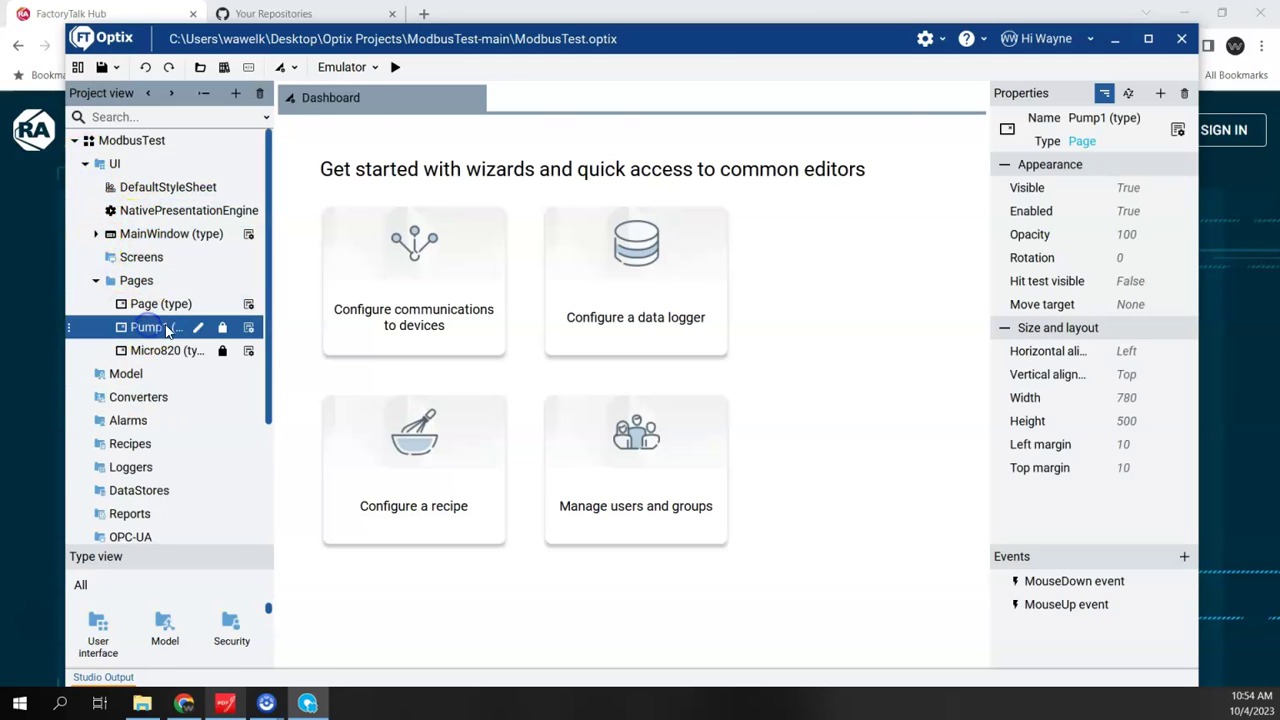
pyautogui.doubleClick(167, 331)
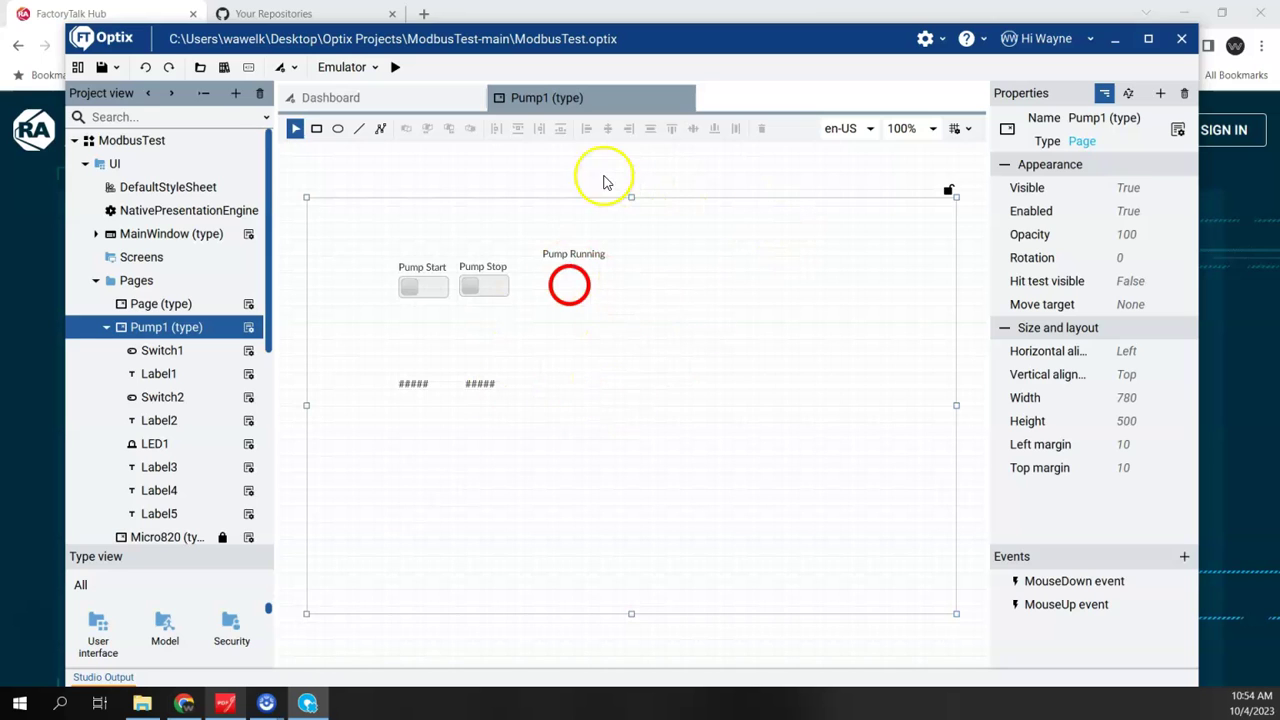
pyautogui.click(396, 67)
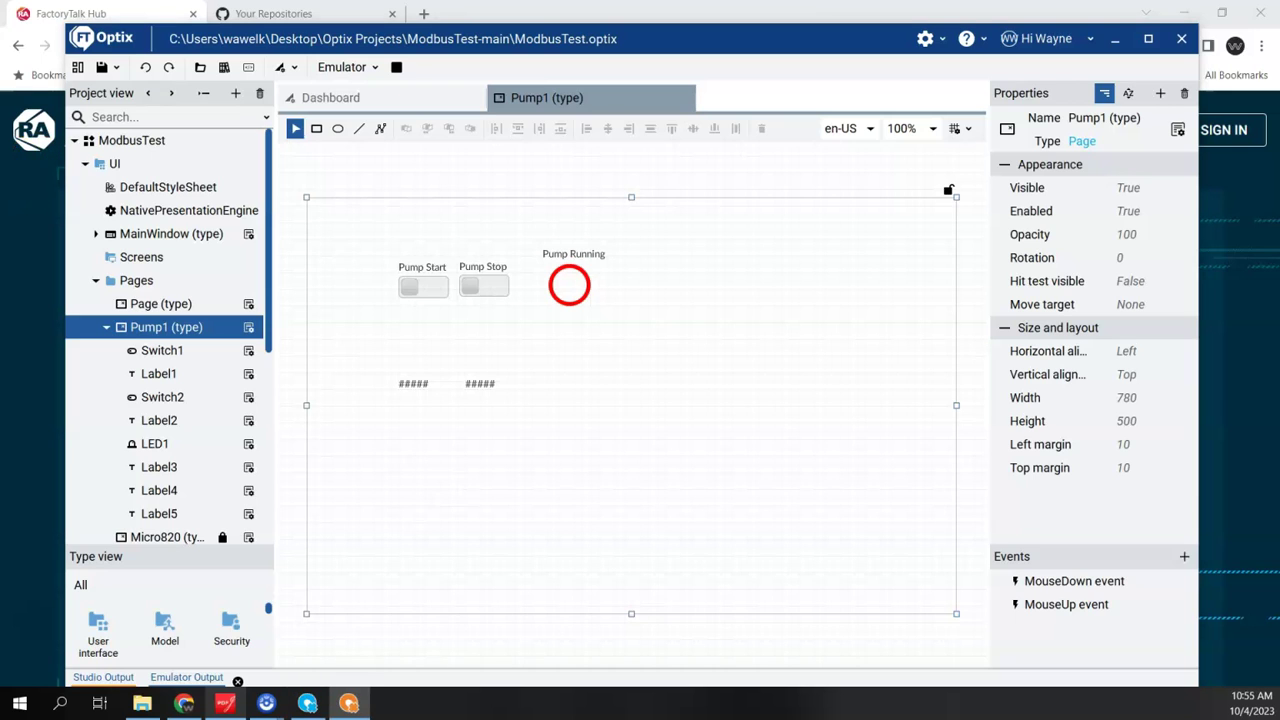
# Step: Toggle the Pump Start and Pump Stop switches in the emulator, then close the emulator window
pyautogui.moveTo(569, 209); pyautogui.dragTo(629, 141)
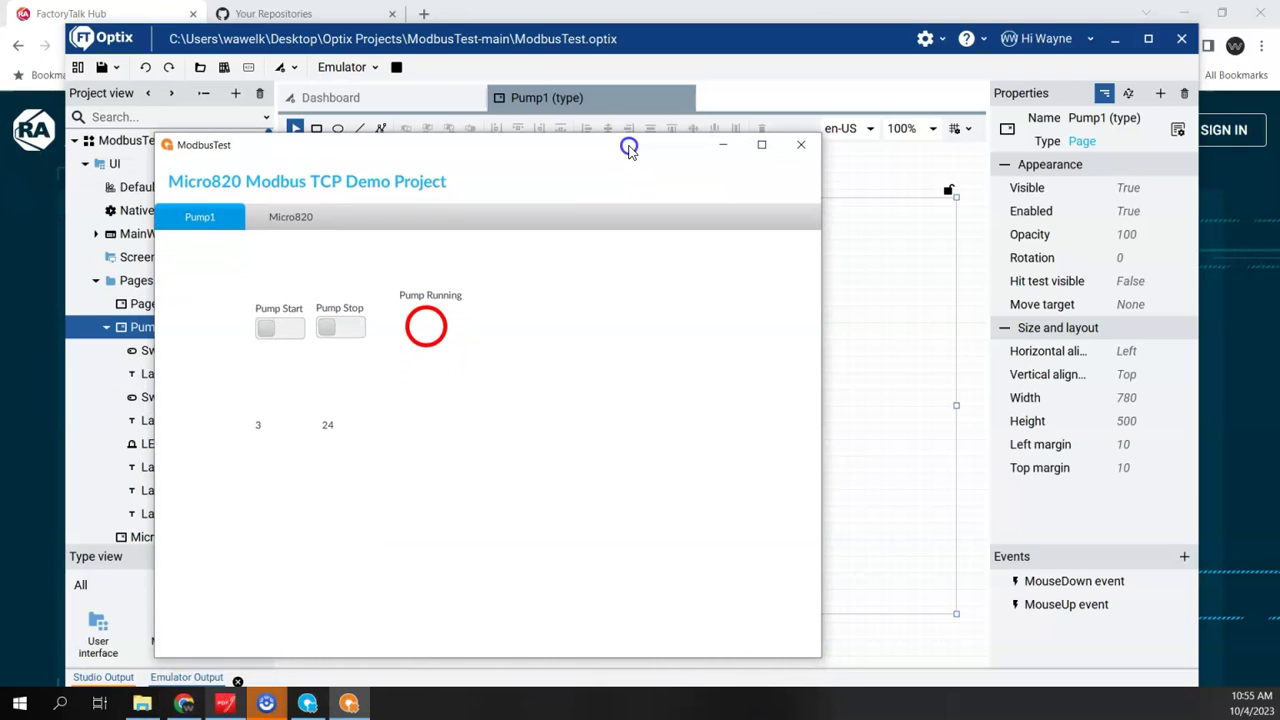
pyautogui.click(278, 331)
pyautogui.click(338, 328)
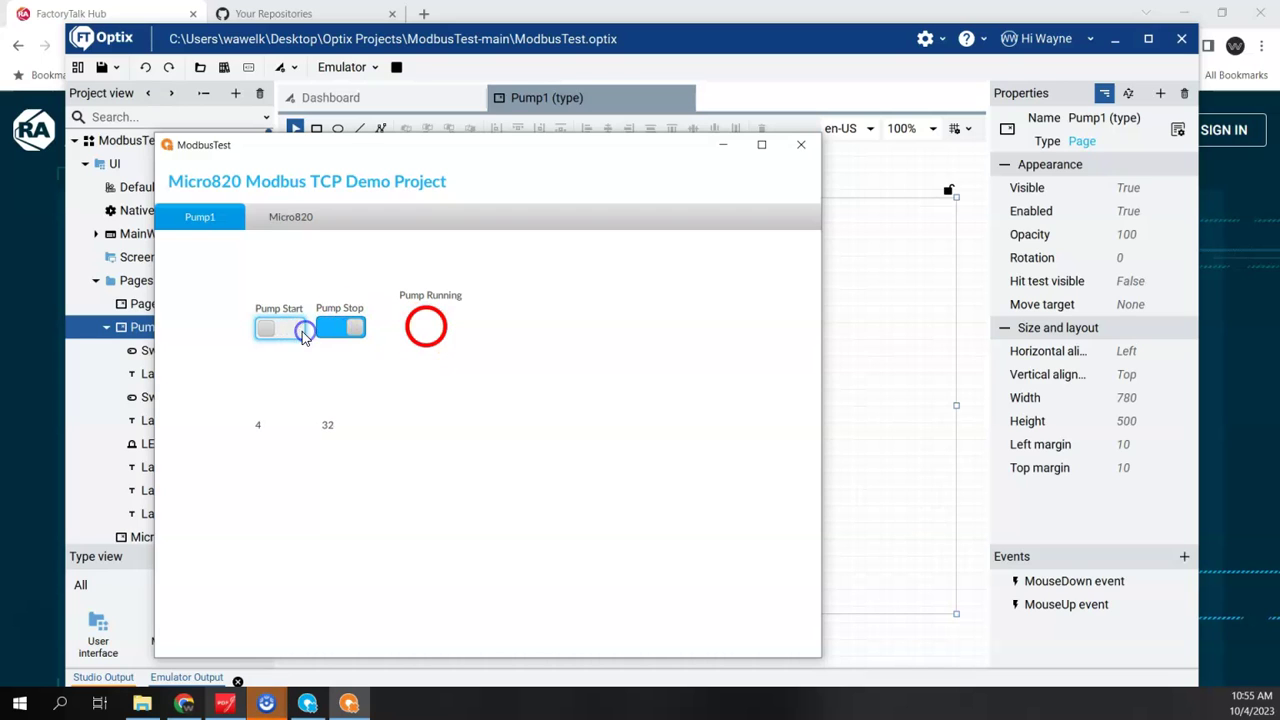
pyautogui.click(350, 330)
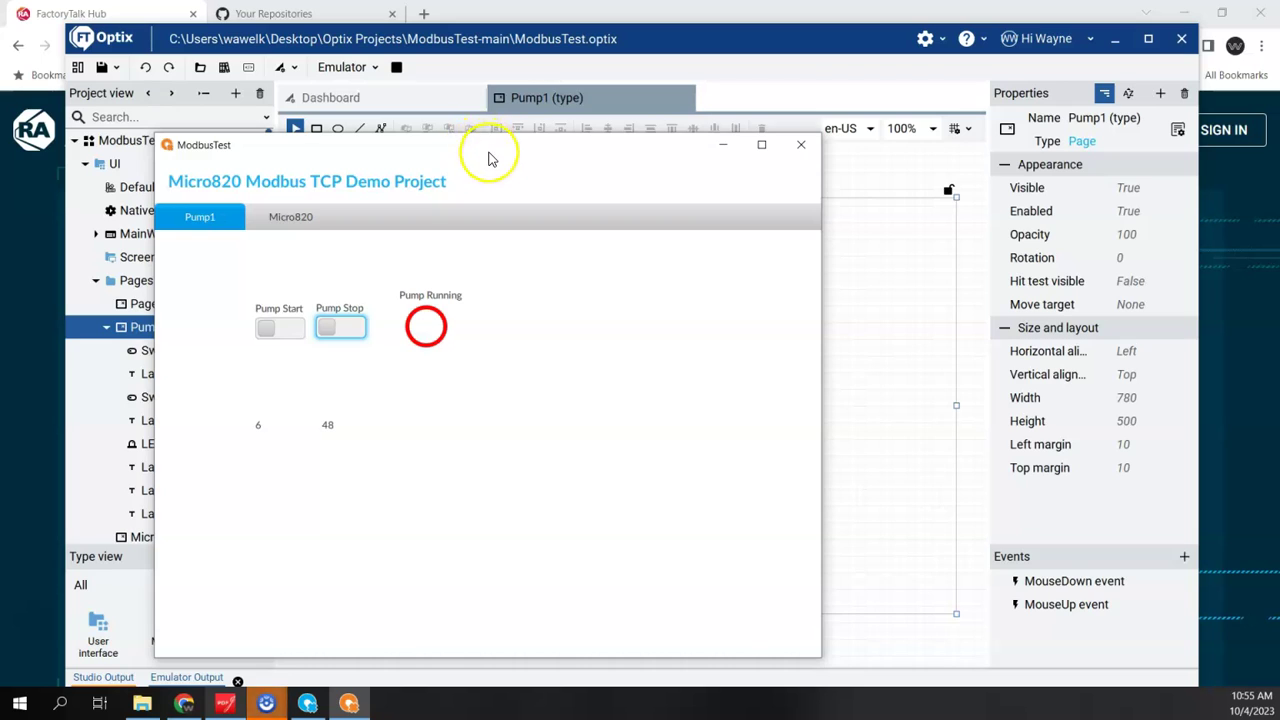
pyautogui.moveTo(490, 158); pyautogui.dragTo(502, 150)
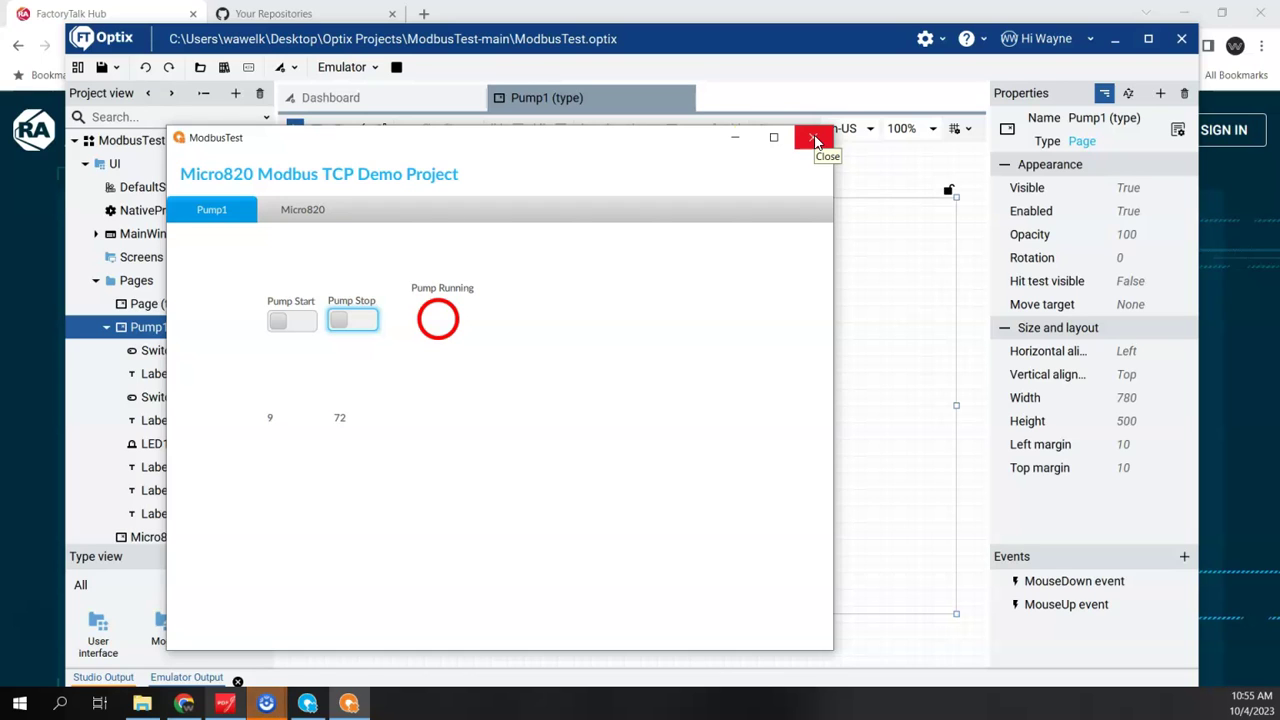
pyautogui.click(813, 139)
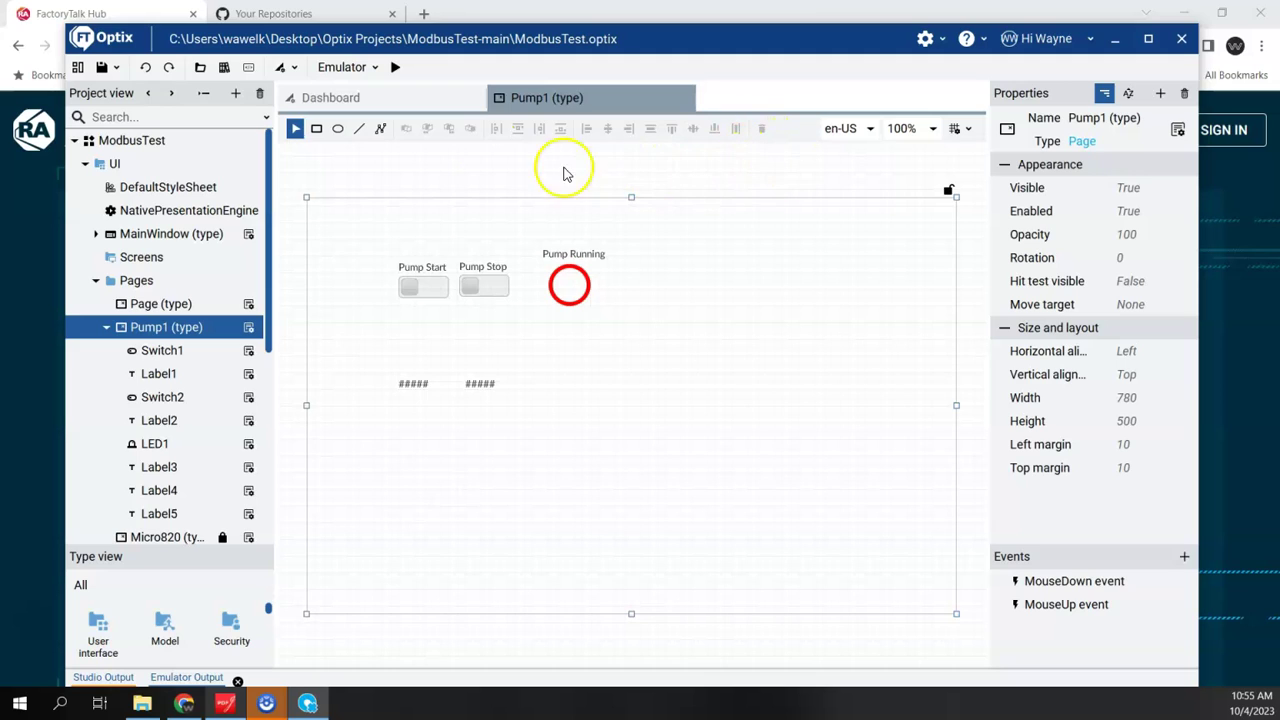
pyautogui.moveTo(347, 45); pyautogui.dragTo(344, 50)
# Step: Minimize Optix Studio and sign in to FactoryTalk Hub with saved credentials, choosing FactoryTalk Optix
pyautogui.click(1108, 42)
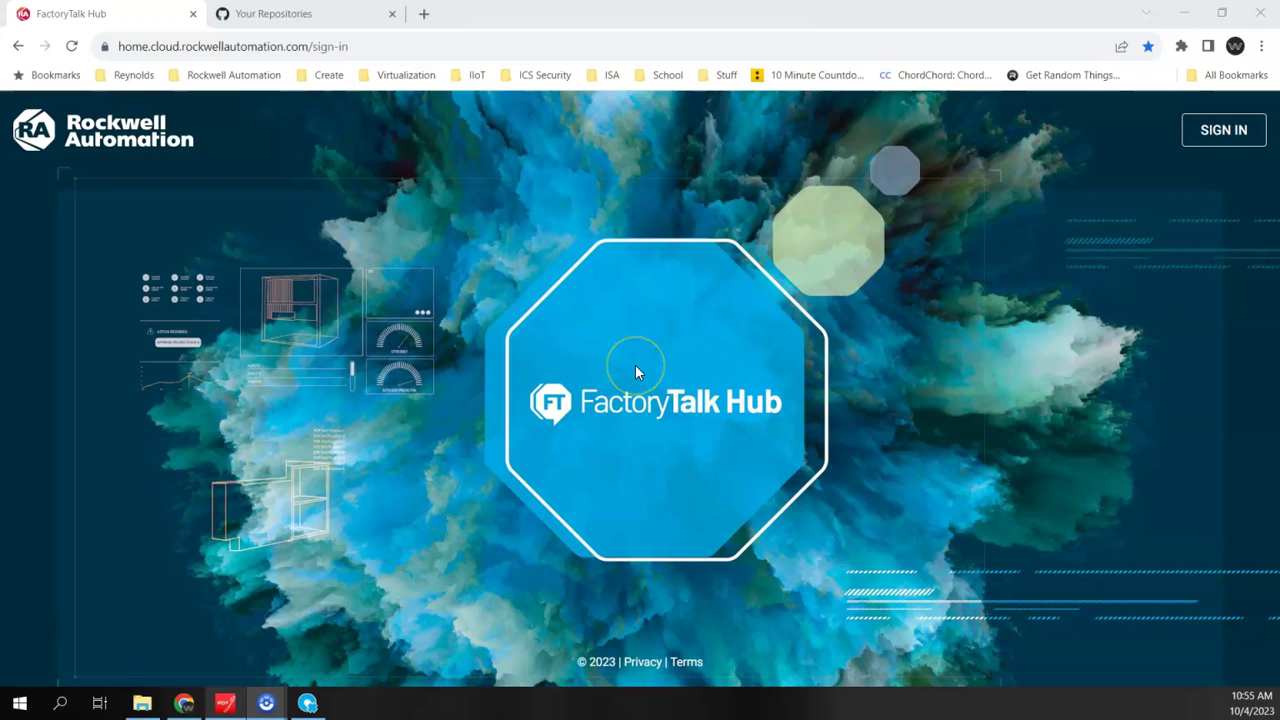
pyautogui.click(1235, 135)
pyautogui.click(500, 496)
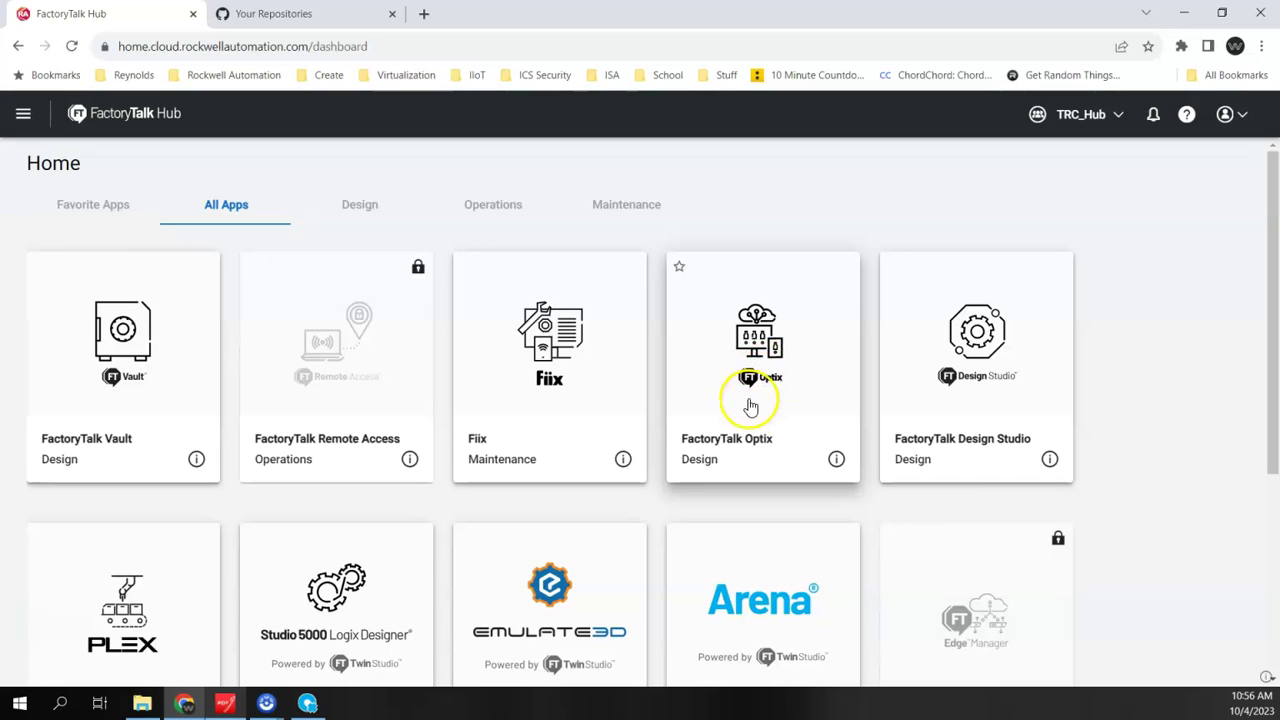
pyautogui.click(757, 370)
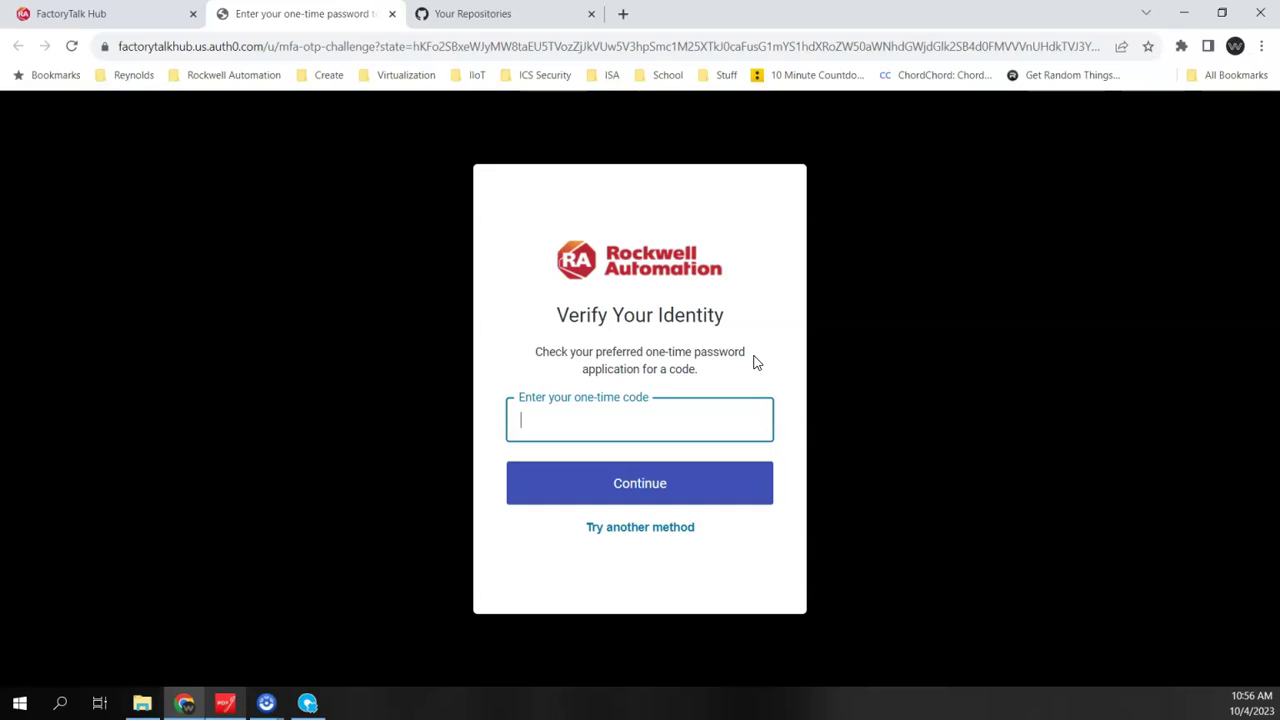
# Step: Enter the authenticator one-time code and submit it for verification
pyautogui.click(703, 443)
pyautogui.click(529, 414)
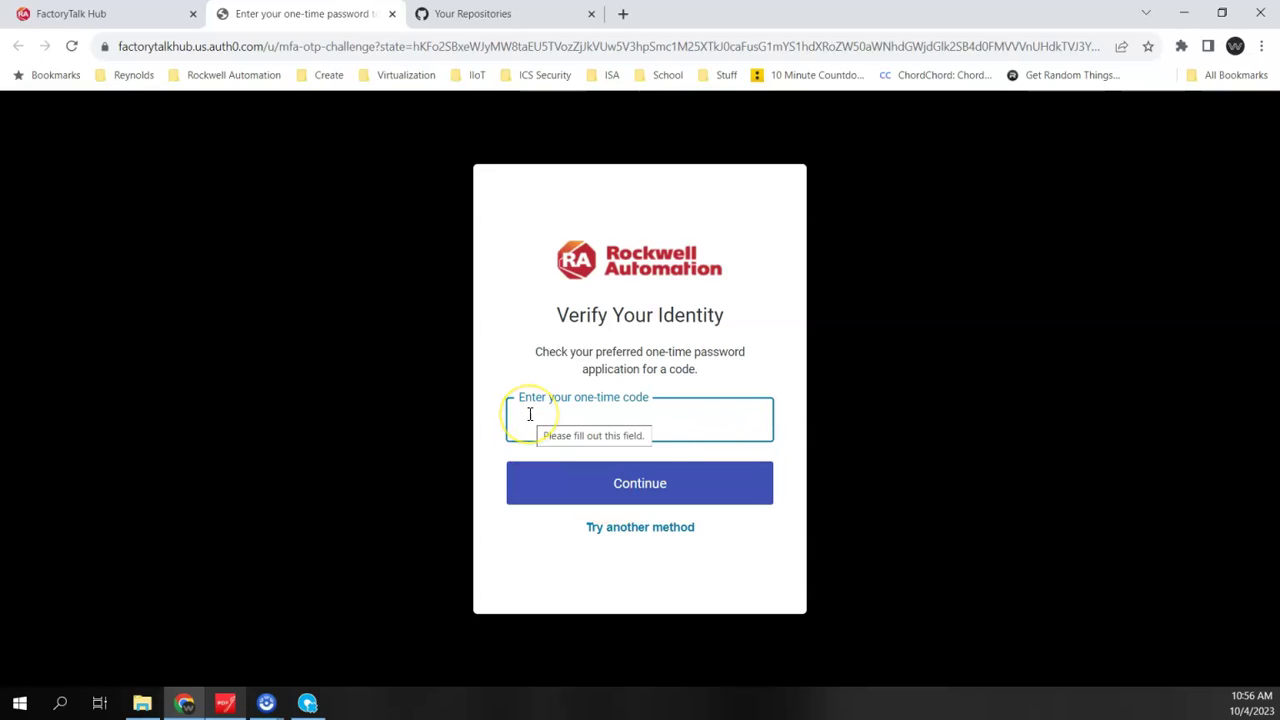
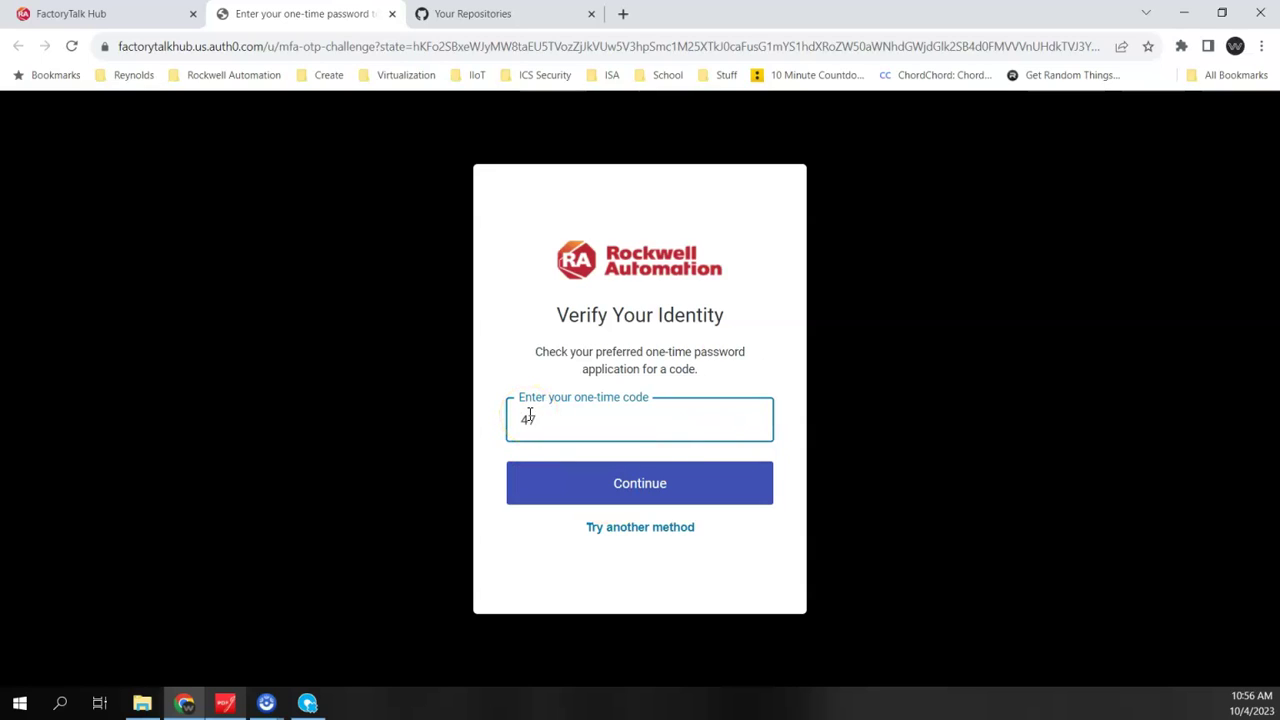
pyautogui.press('BackSpace')
pyautogui.press('BackSpace')
pyautogui.click(585, 478)
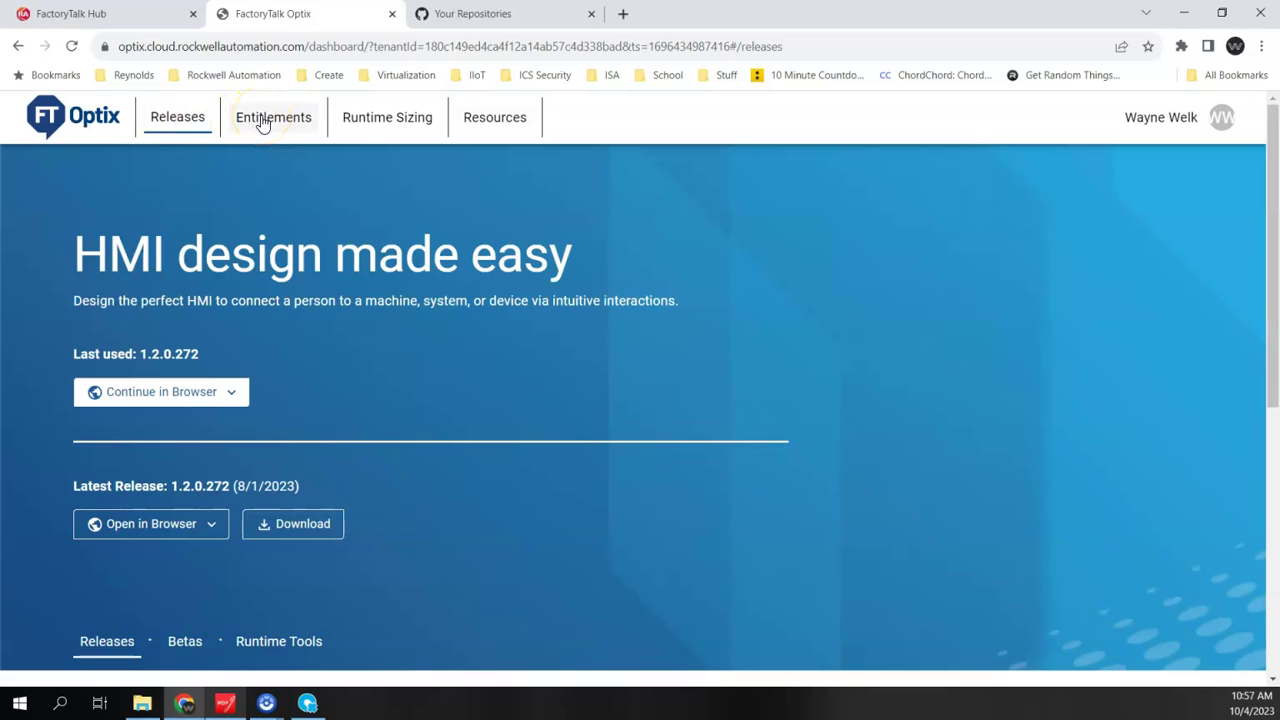
pyautogui.click(389, 122)
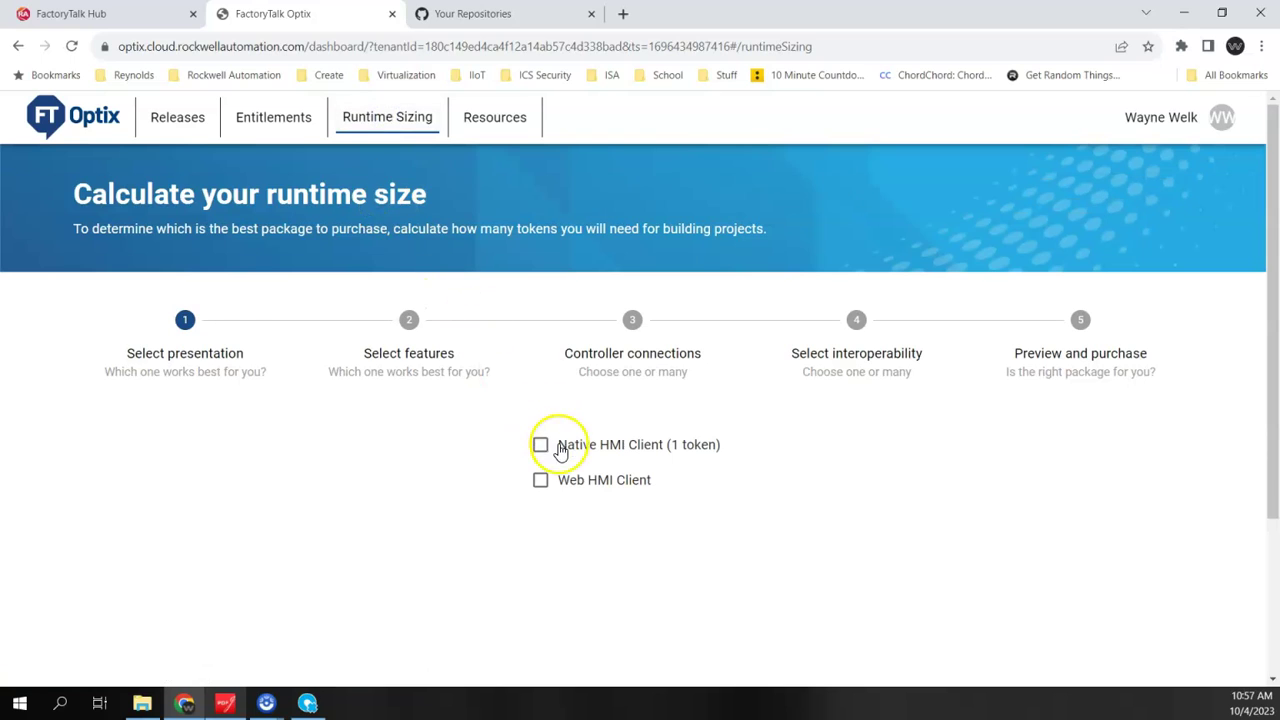
pyautogui.click(551, 447)
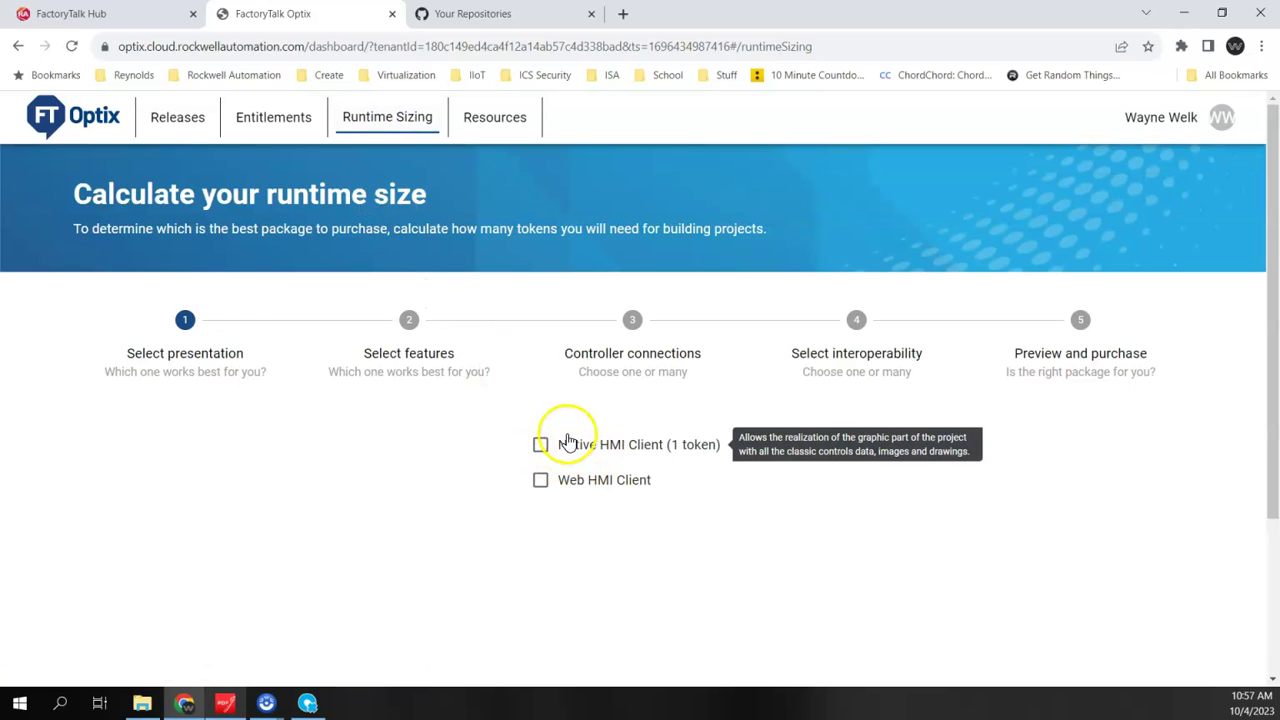
pyautogui.click(498, 120)
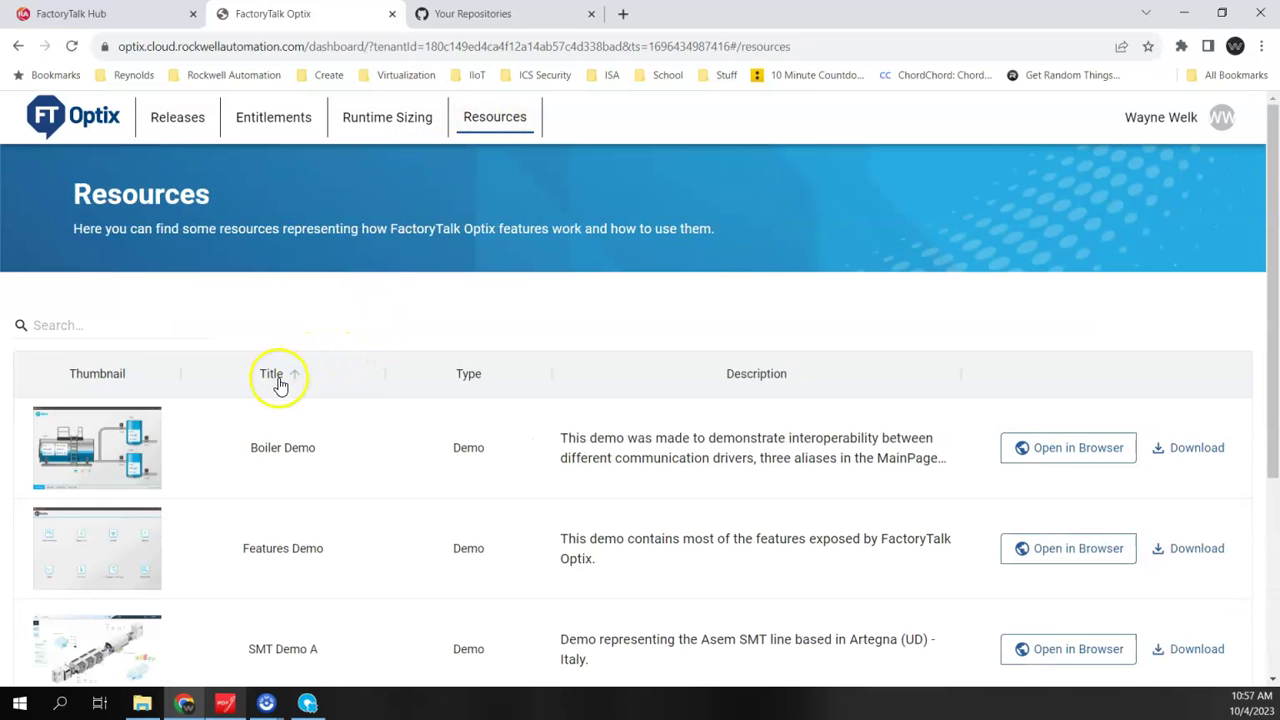
pyautogui.scroll(-2, 280, 385)
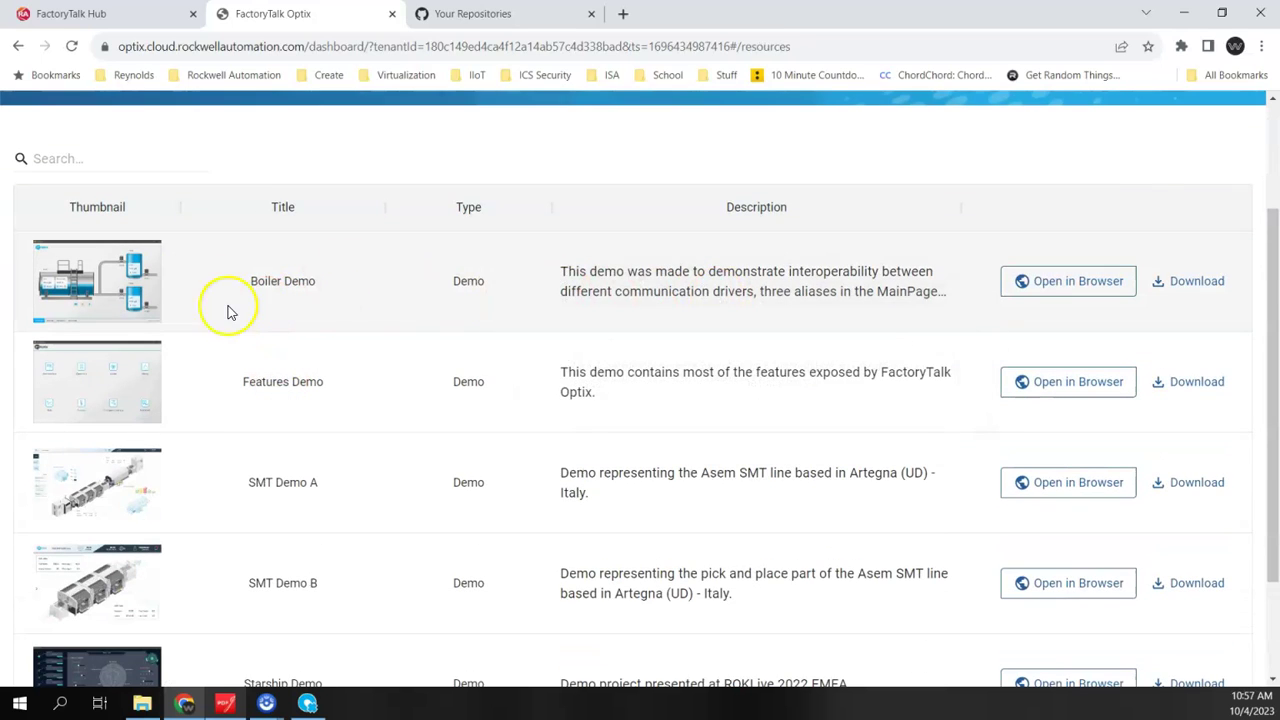
pyautogui.scroll(-1, 193, 327)
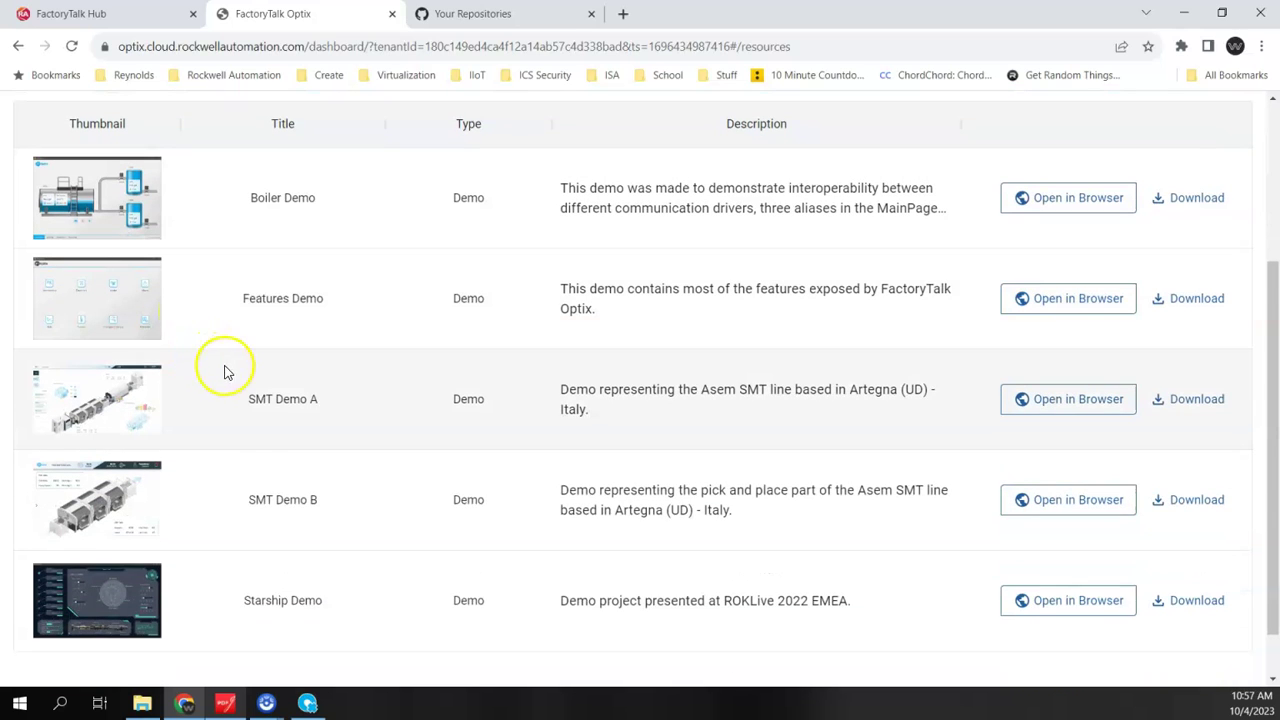
pyautogui.scroll(3, 287, 470)
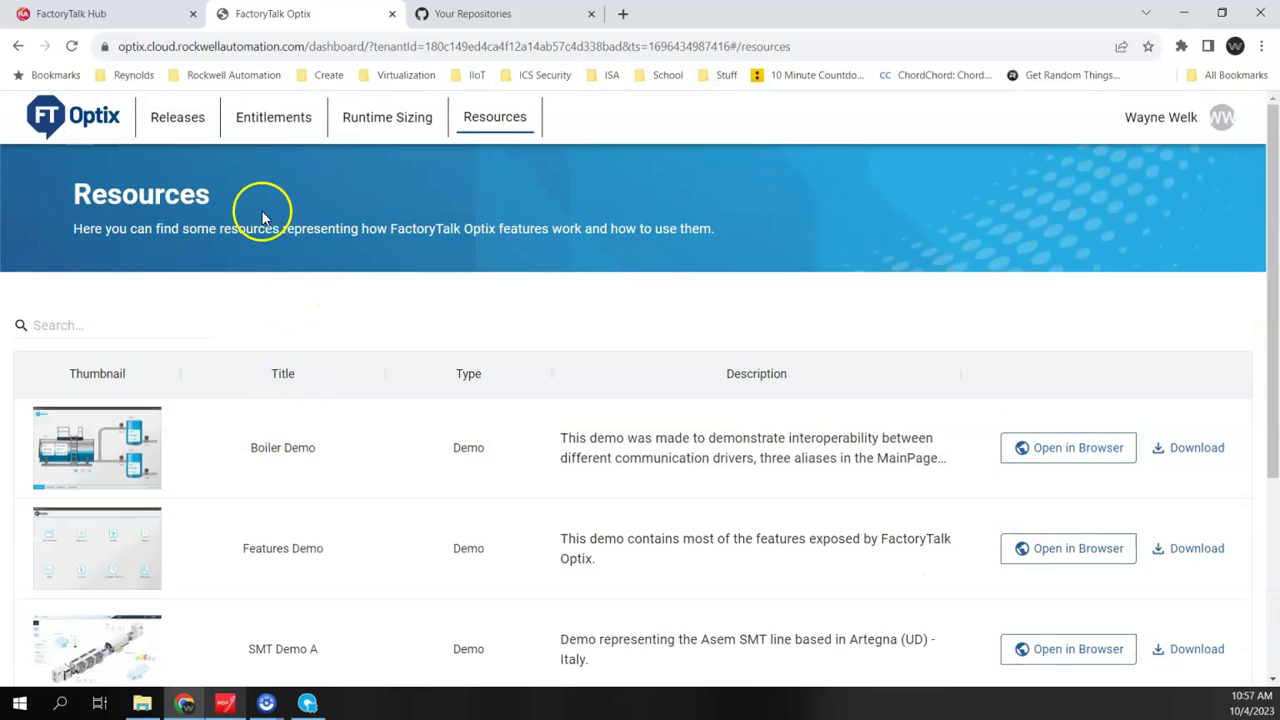
pyautogui.click(165, 130)
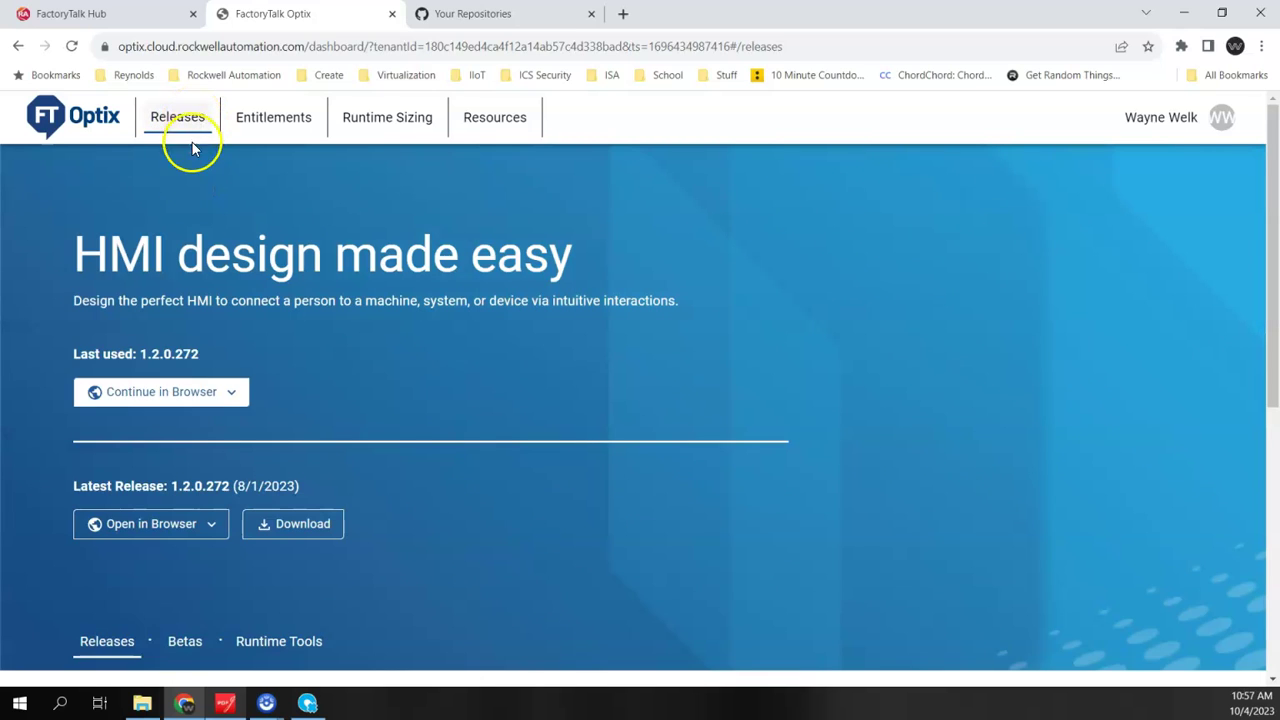
# Step: Launch the latest Optix Studio release in the browser from the portal's Download section
pyautogui.scroll(-1, 225, 475)
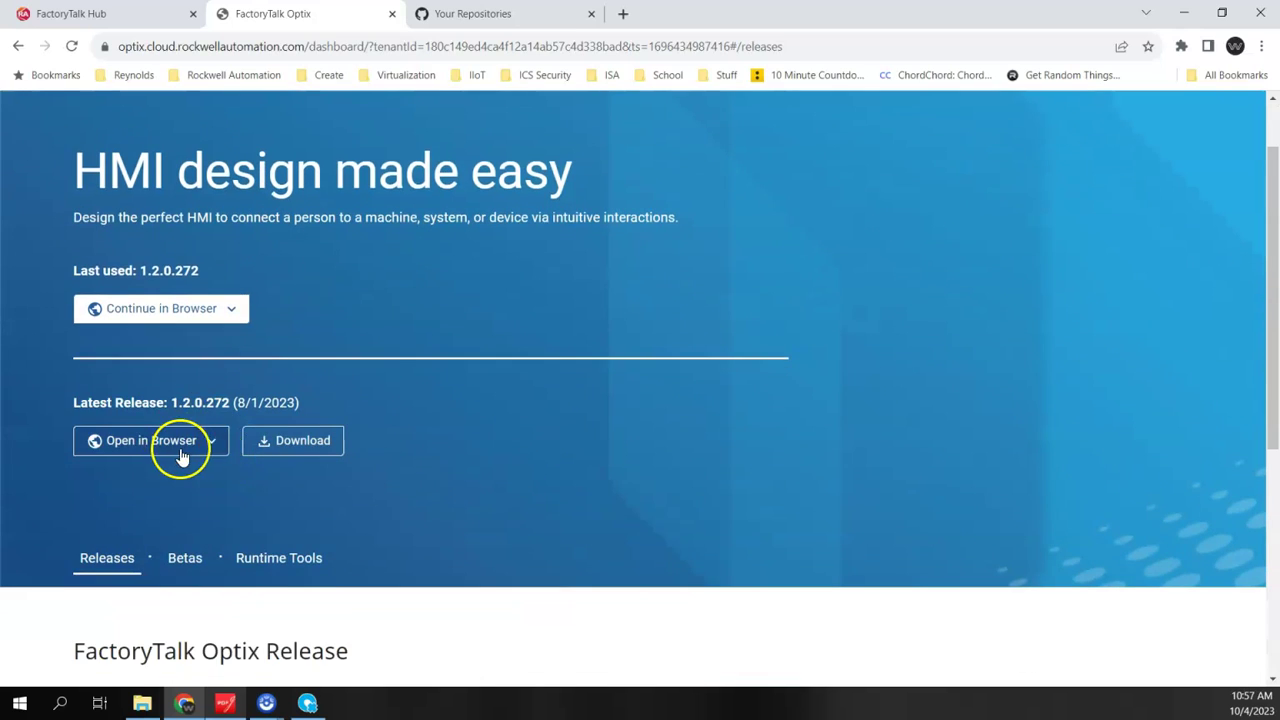
pyautogui.click(294, 456)
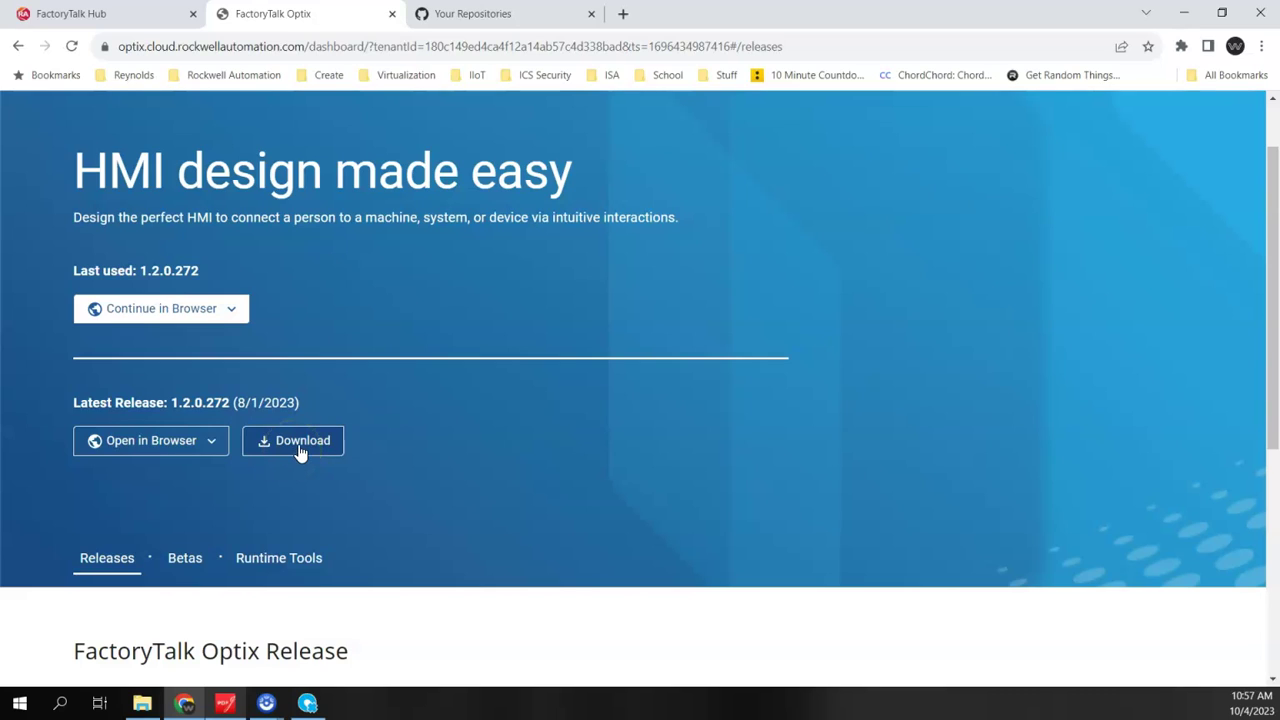
pyautogui.click(178, 449)
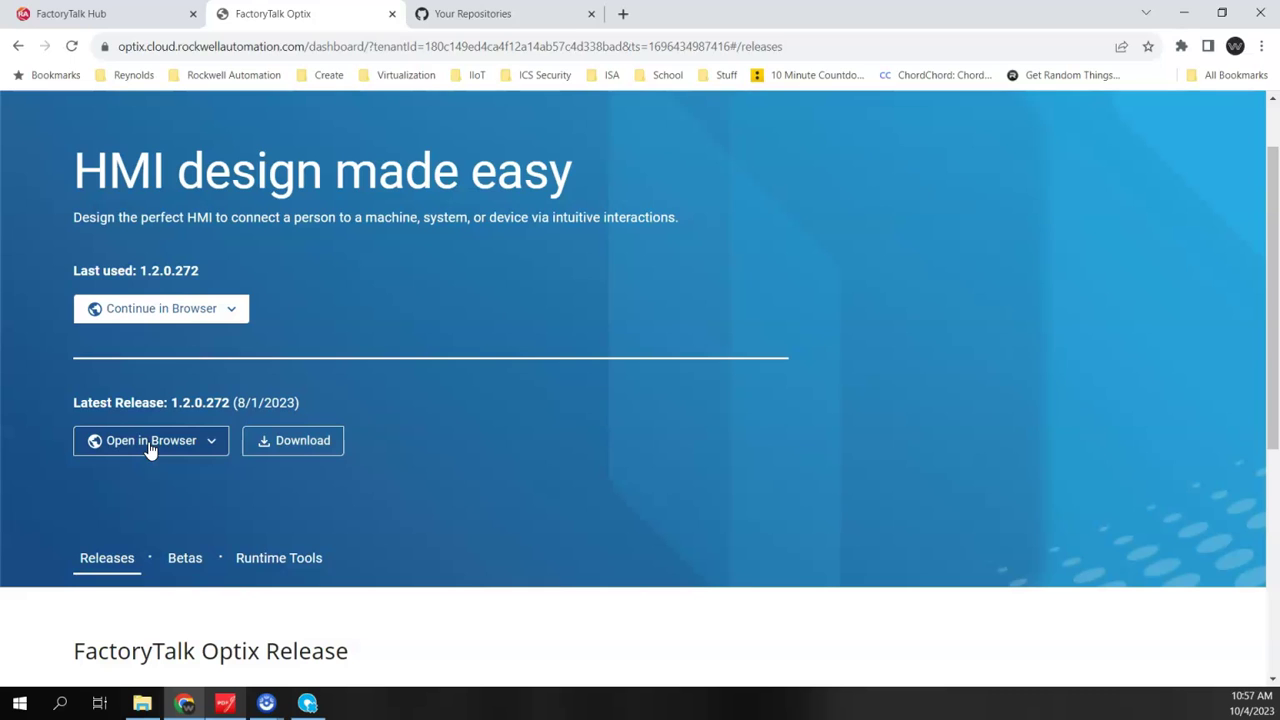
pyautogui.scroll(1, 150, 447)
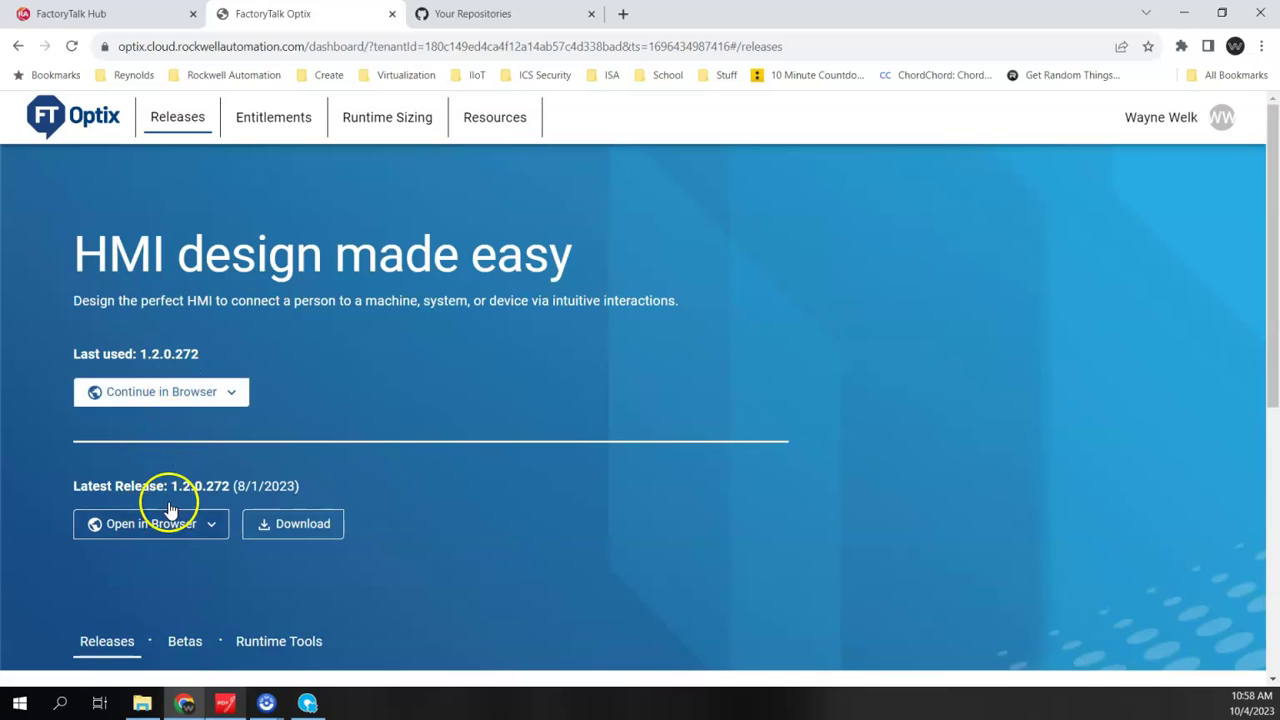
pyautogui.click(153, 396)
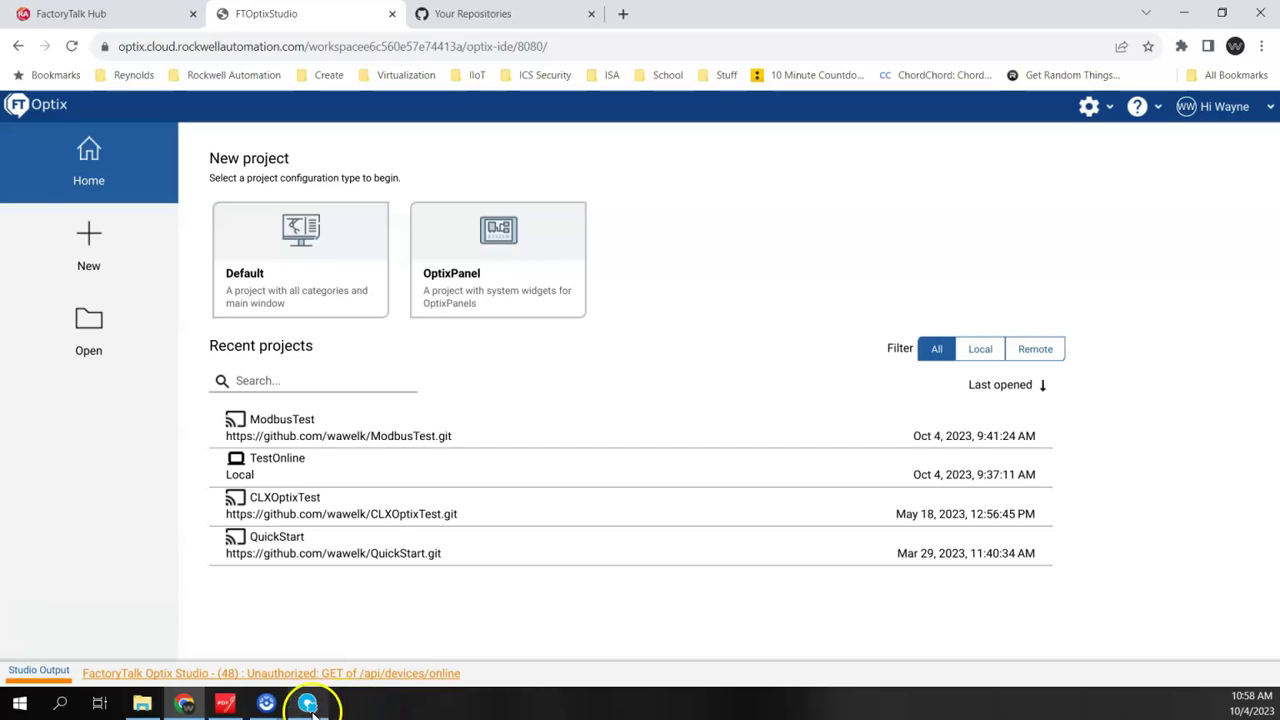
# Step: Return the desktop Studio to its home page, then minimize it to reveal the browser
pyautogui.click(308, 703)
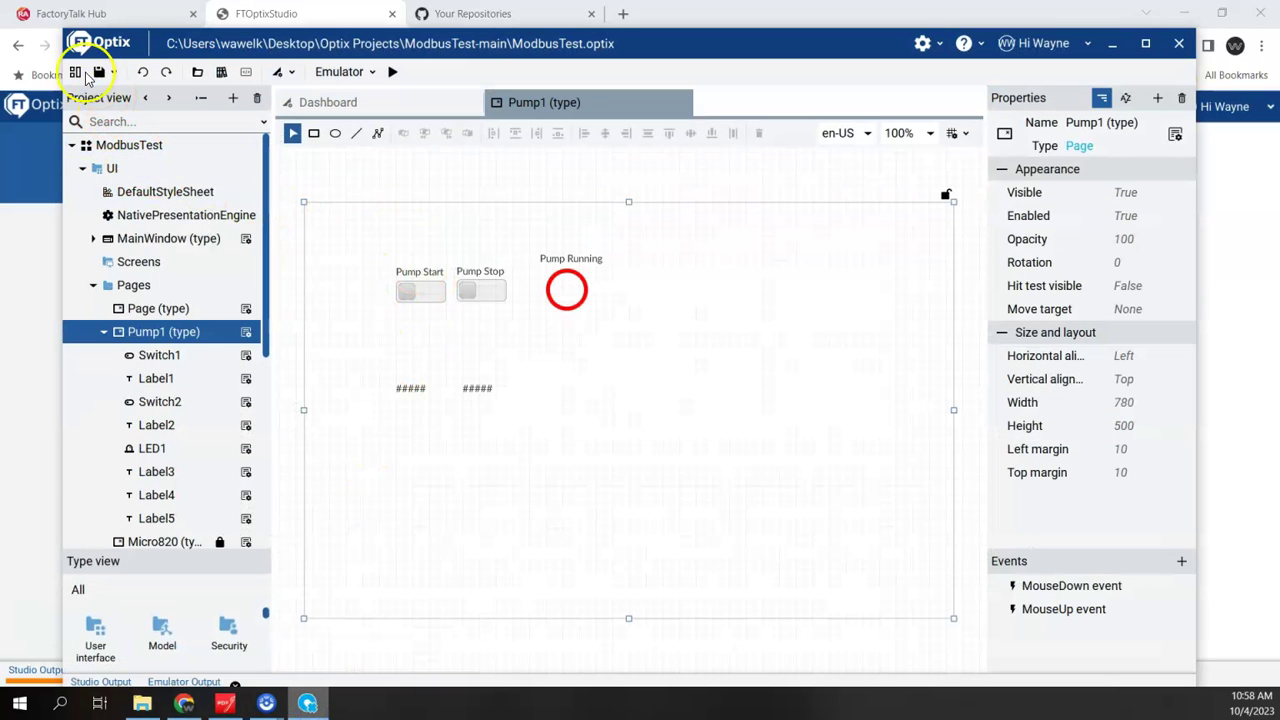
pyautogui.click(90, 73)
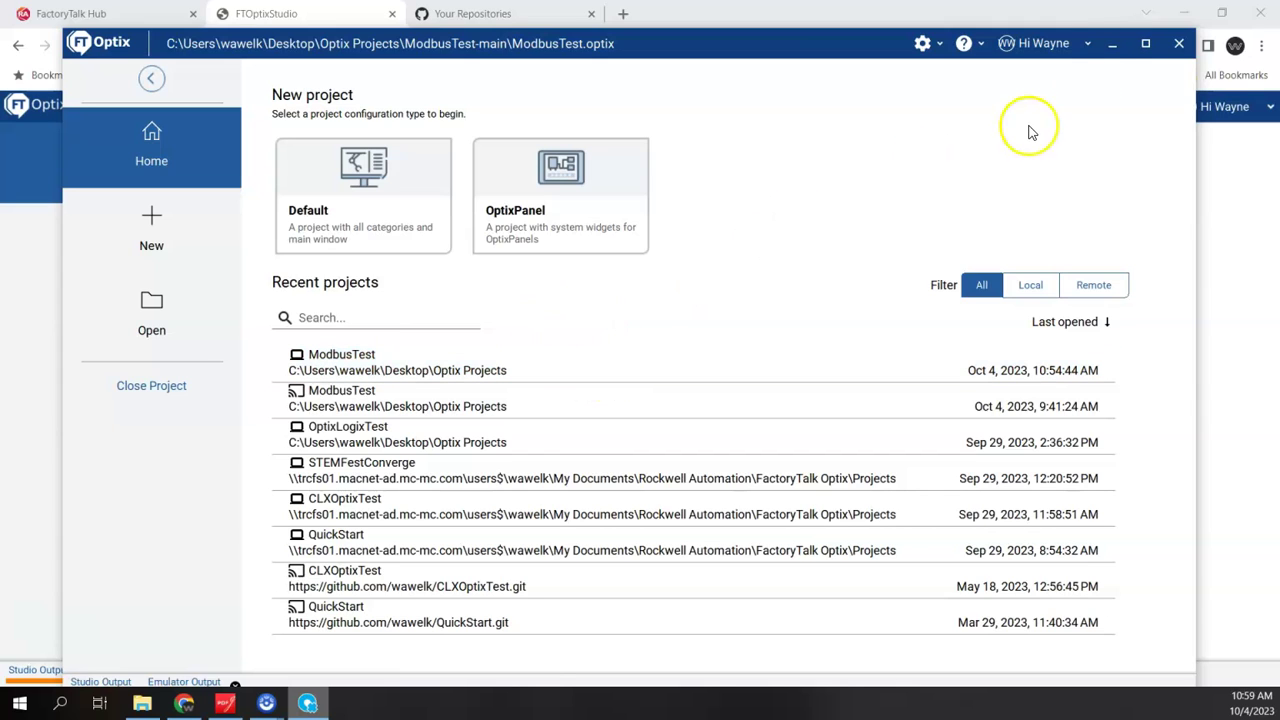
pyautogui.click(1112, 46)
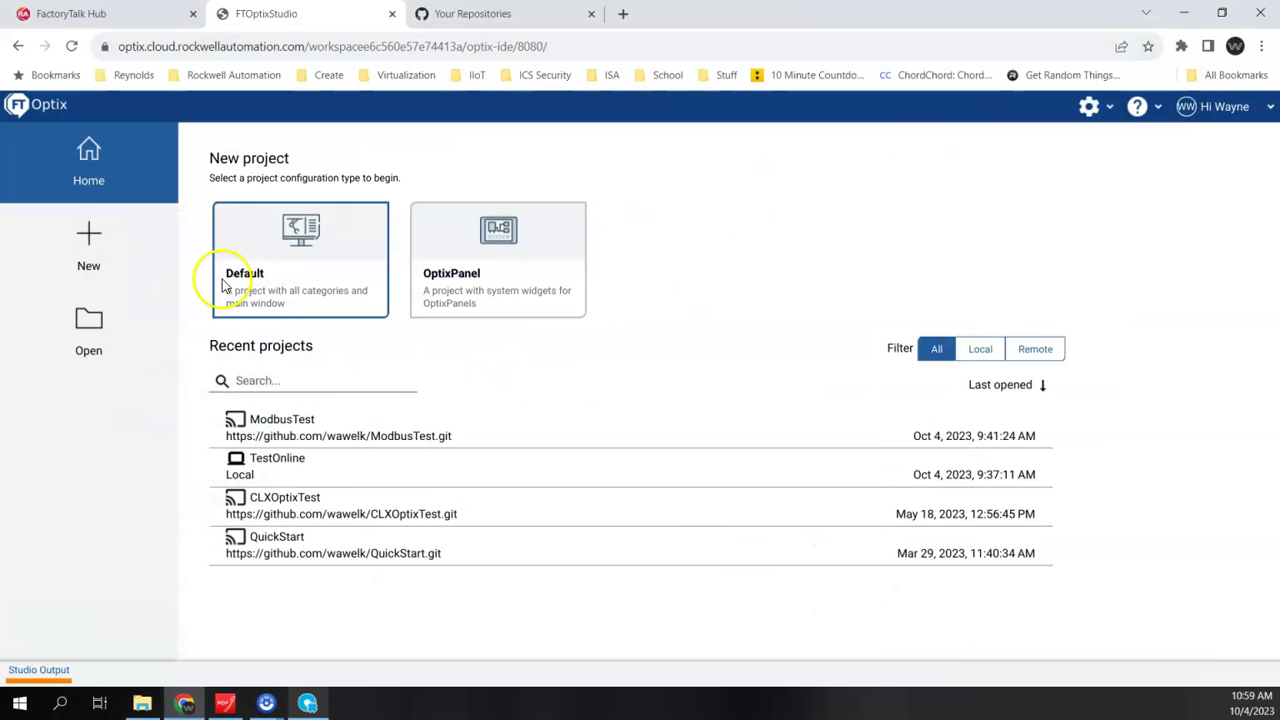
# Step: On the web Studio's Open project page, filter to Local, then list the remote repositories
pyautogui.click(465, 285)
pyautogui.click(298, 420)
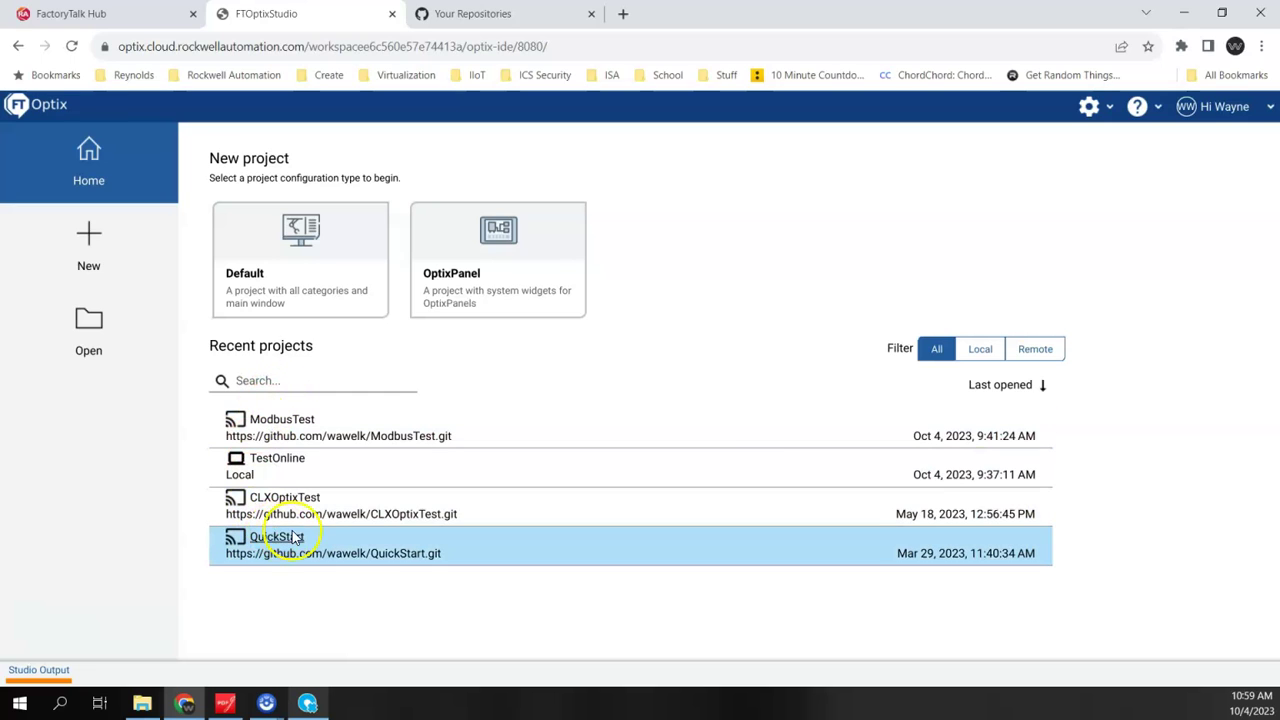
pyautogui.click(91, 326)
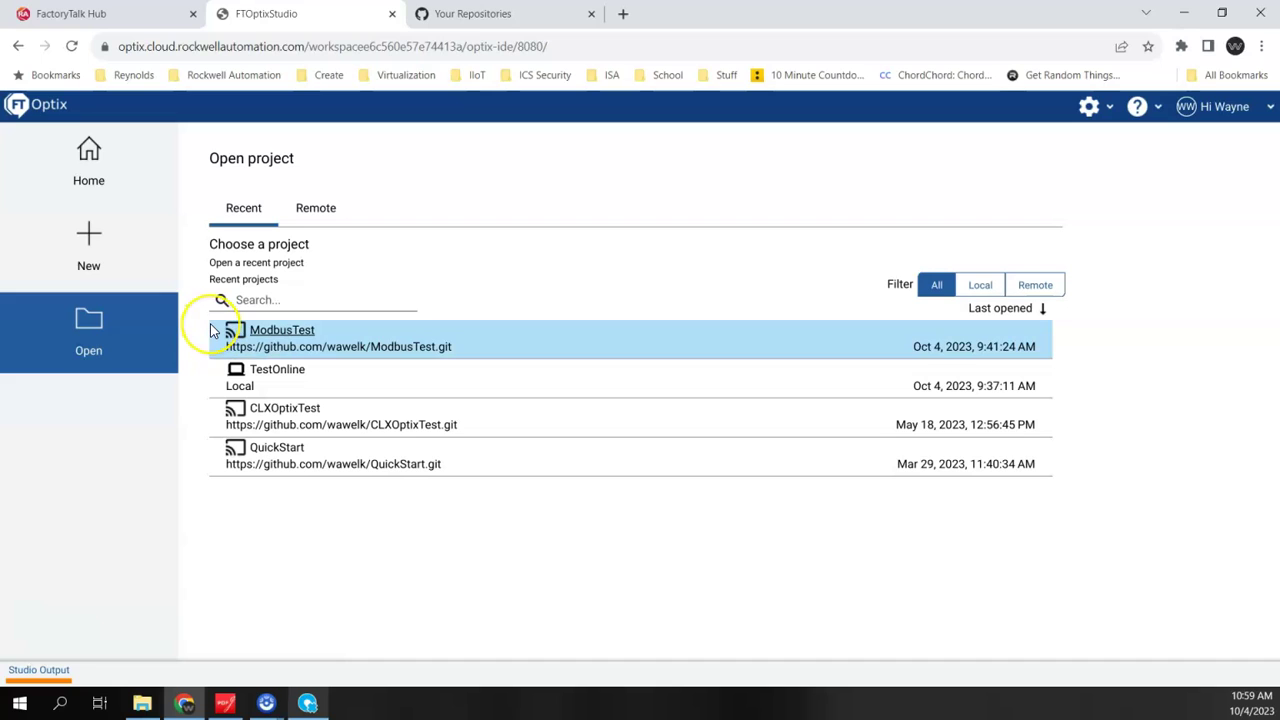
pyautogui.click(980, 285)
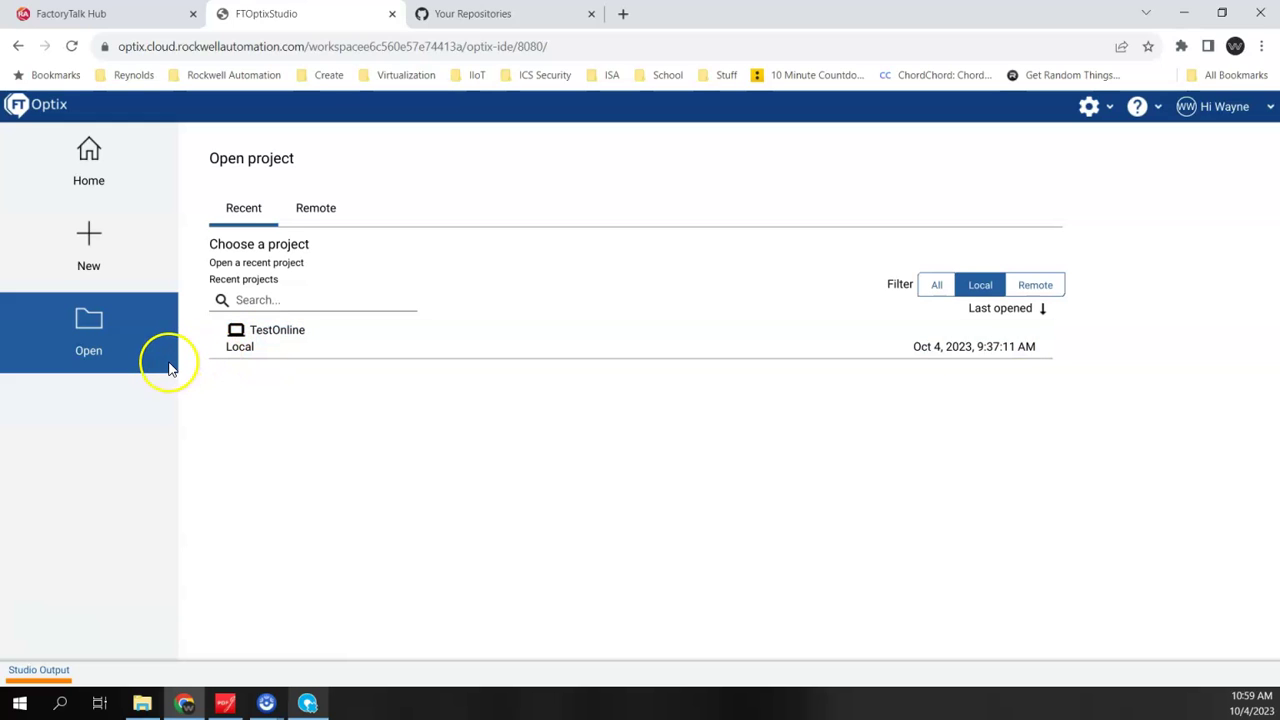
pyautogui.click(320, 208)
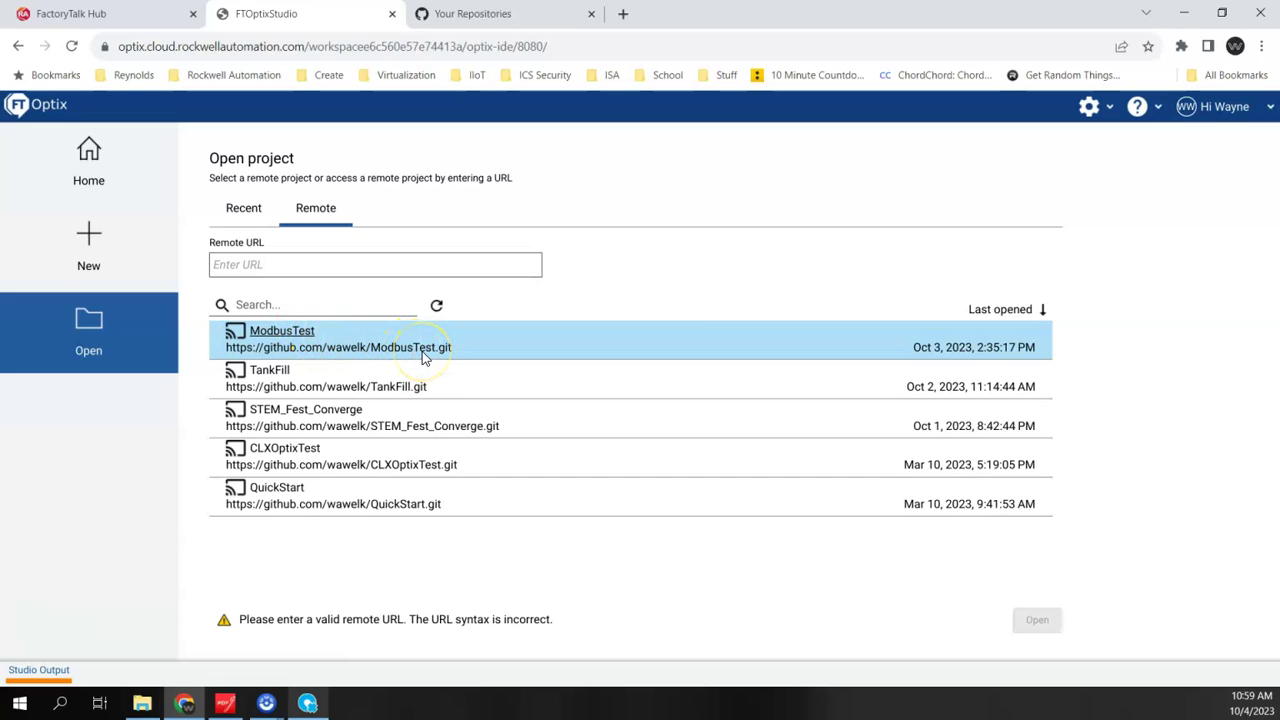
# Step: Open local ModbusTest in the desktop Studio, then switch the browser to the GitHub repositories tab
pyautogui.click(307, 702)
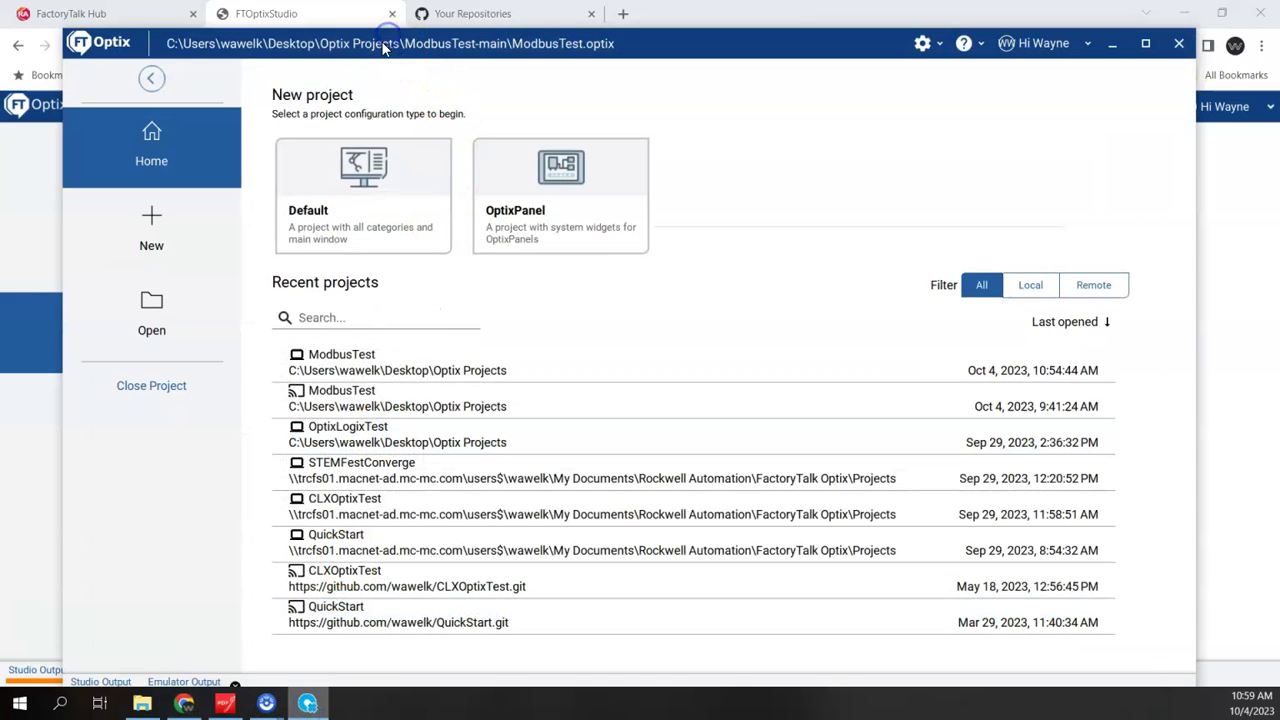
pyautogui.click(358, 356)
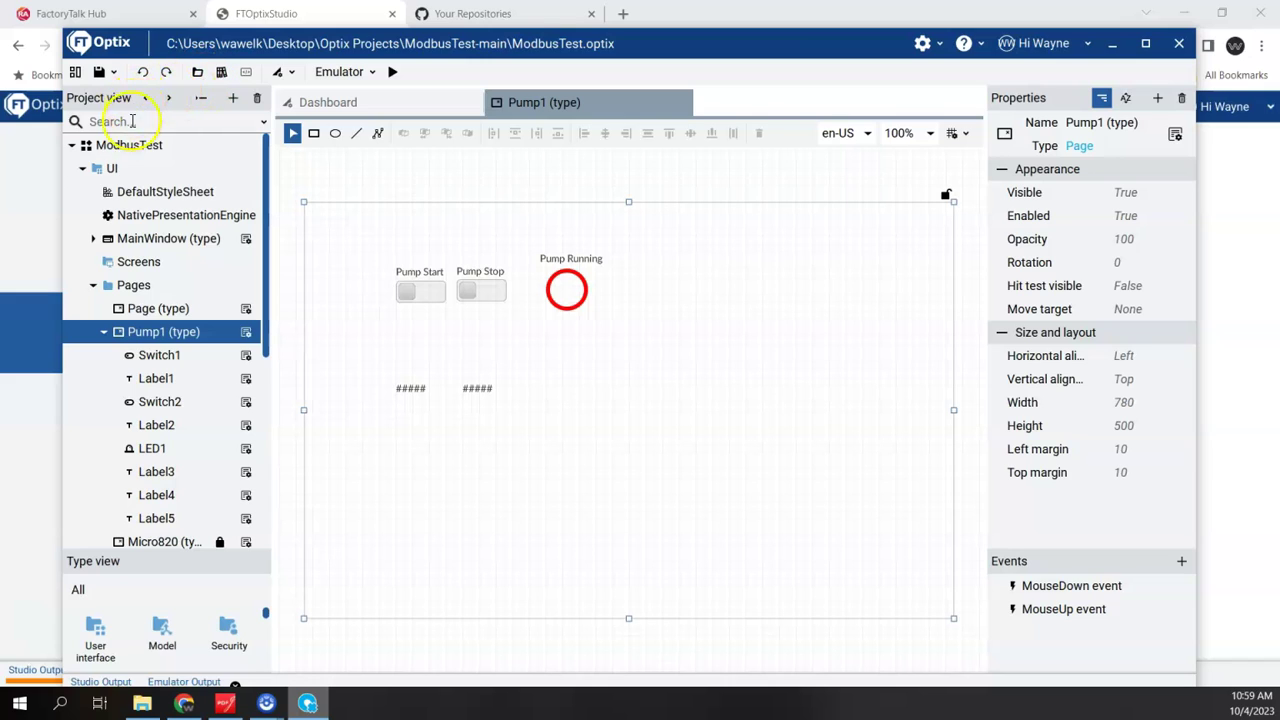
pyautogui.click(128, 147)
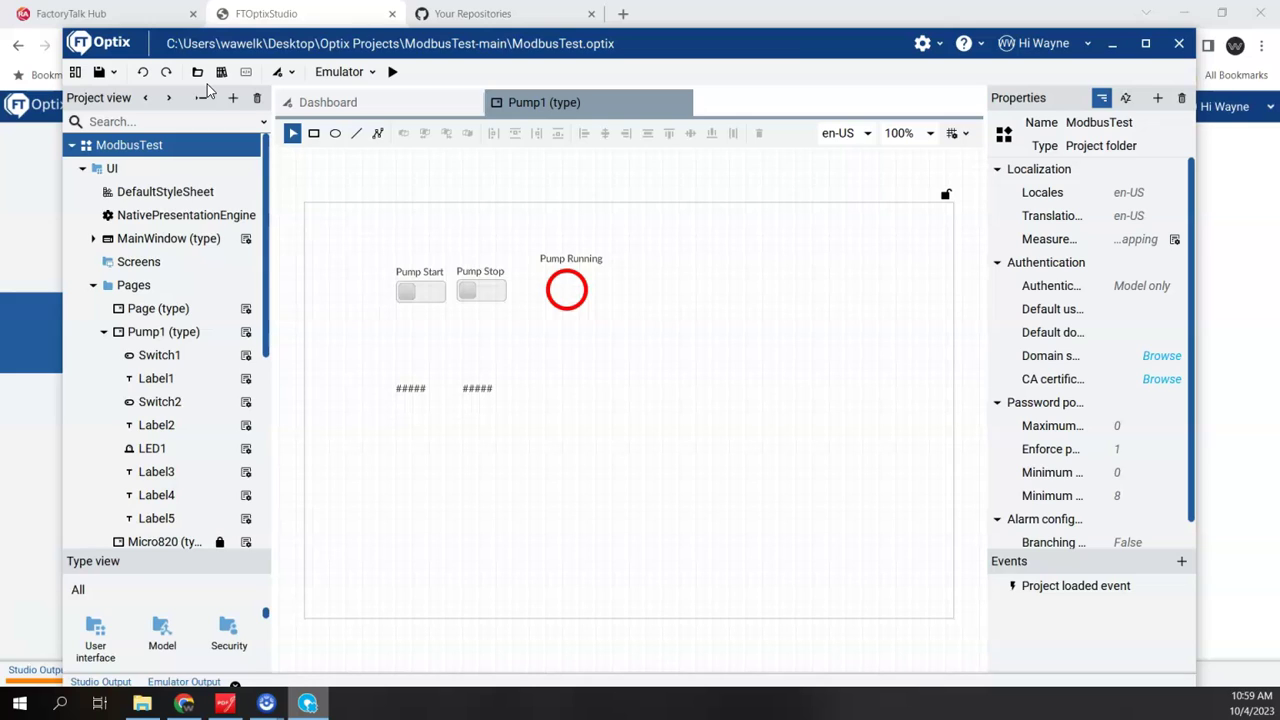
pyautogui.click(360, 27)
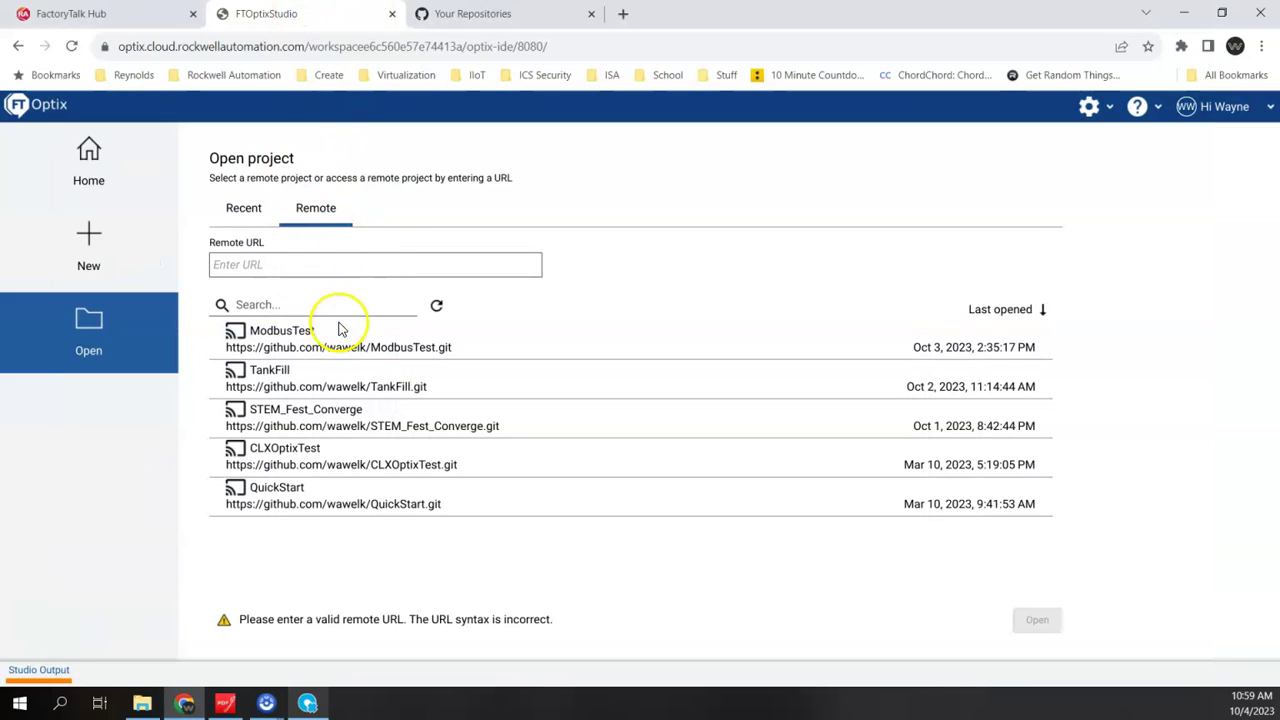
pyautogui.click(433, 16)
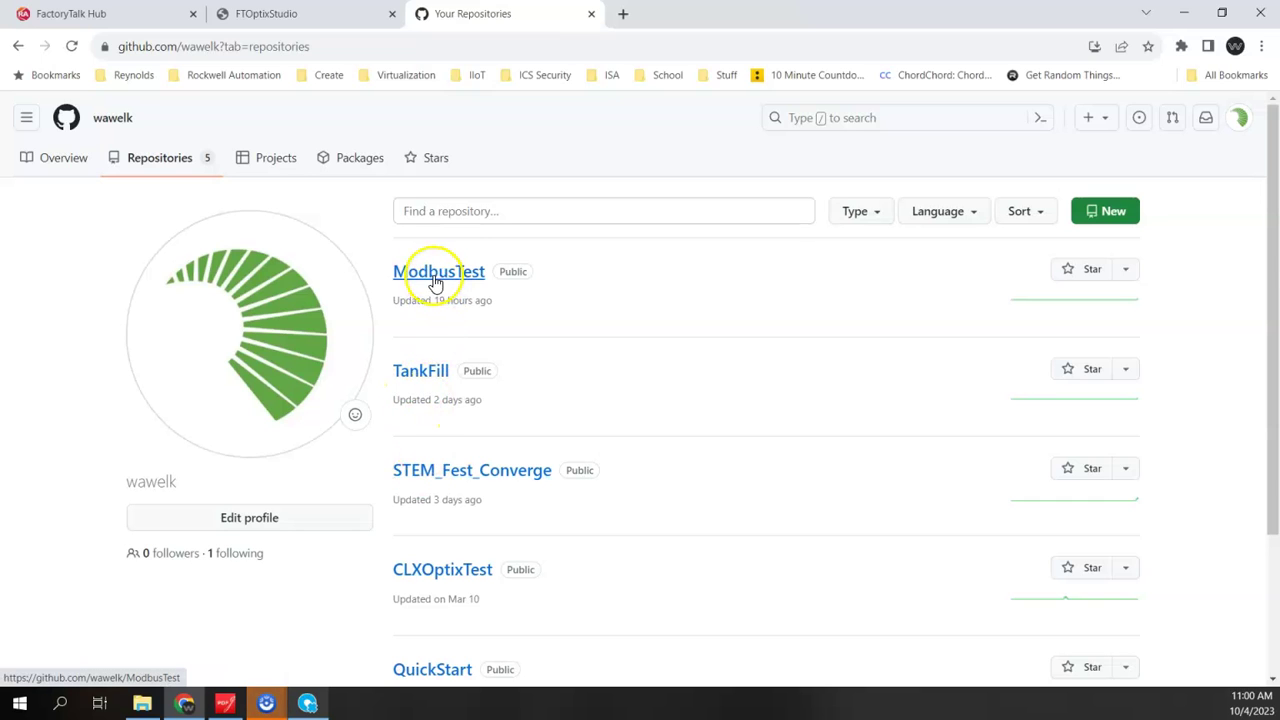
# Step: Return to the cloud Studio's Open project page in the FTOptixStudio browser tab
pyautogui.click(288, 14)
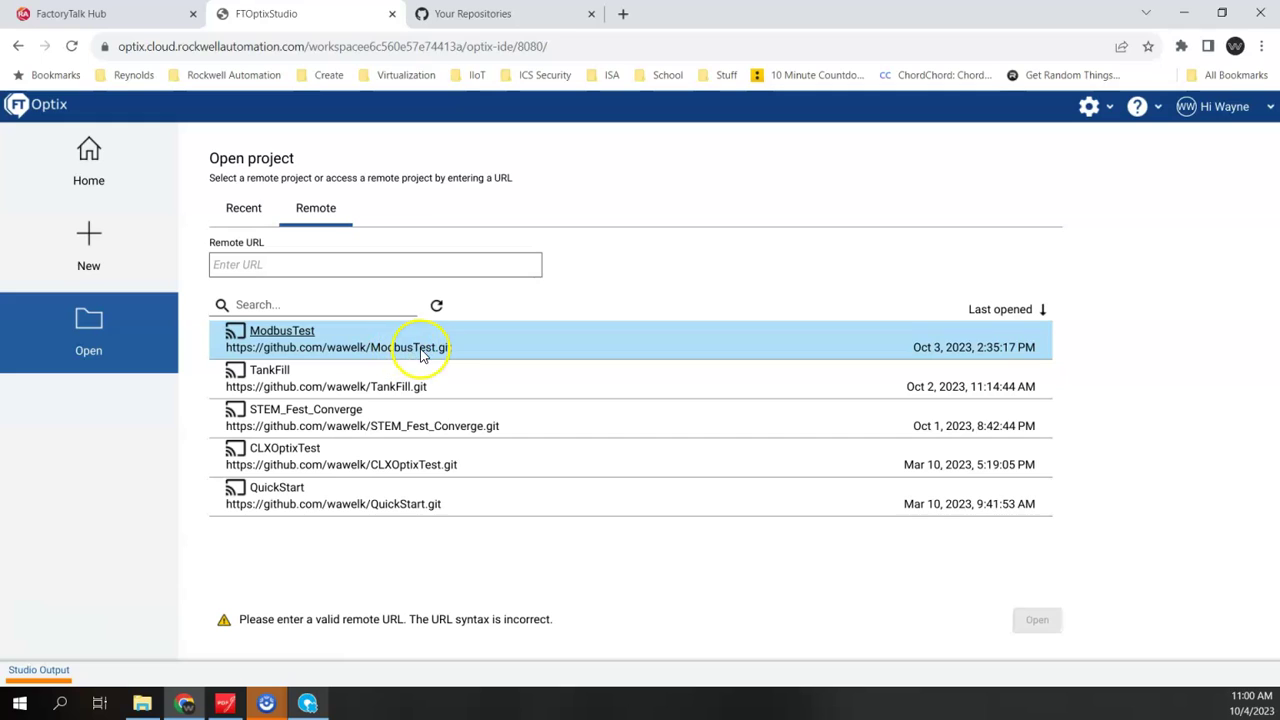
# Step: Open the remote ModbusTest project from GitHub in the cloud Studio, then show the desktop Studio's Dashboard
pyautogui.click(307, 340)
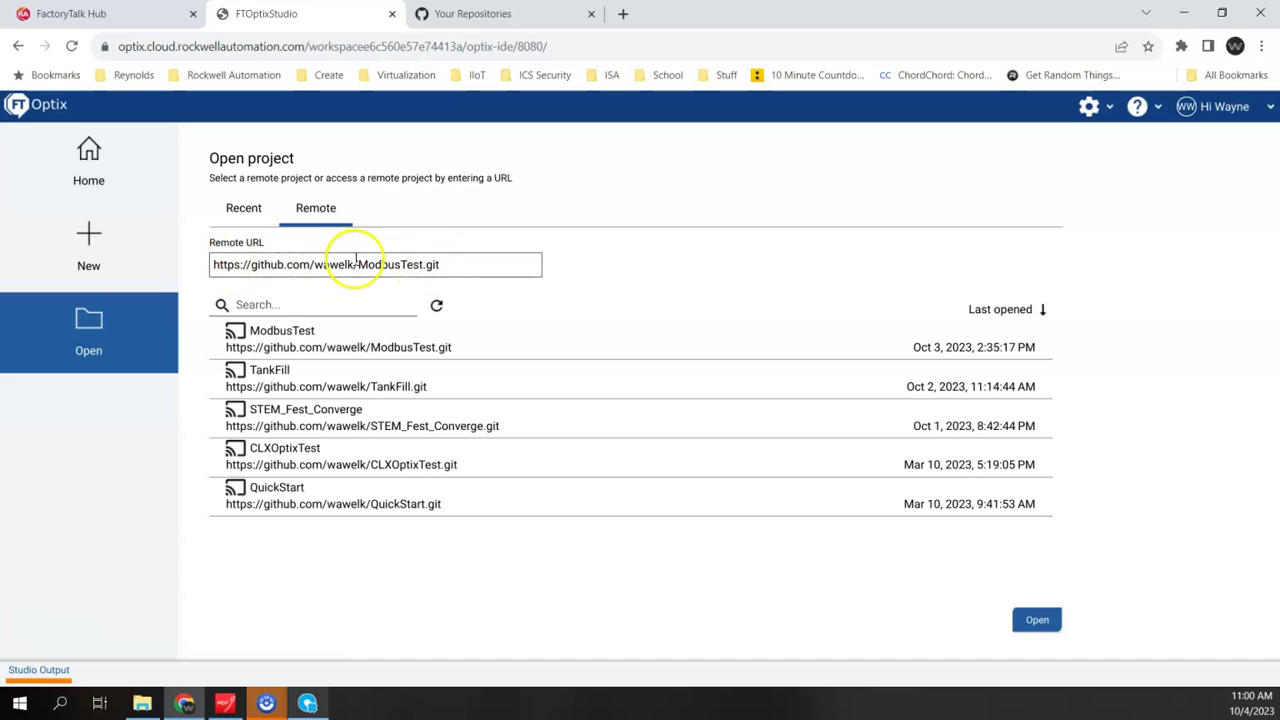
pyautogui.click(1040, 620)
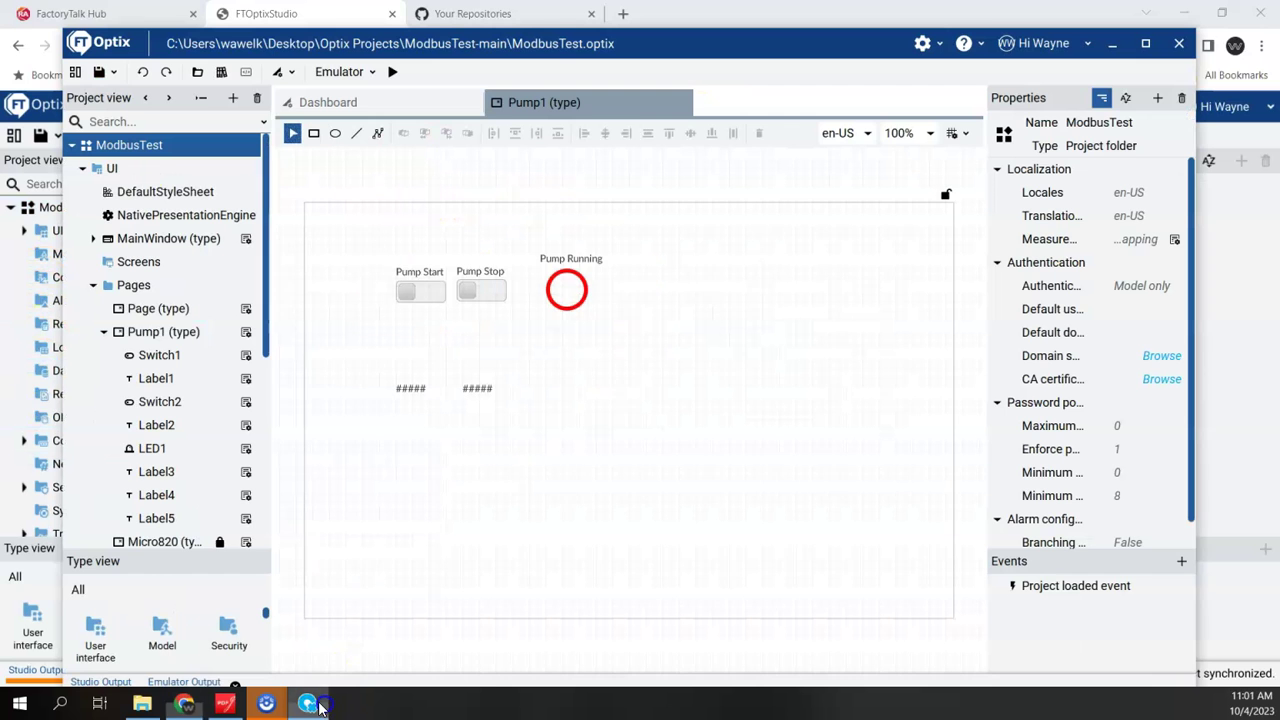
pyautogui.click(307, 703)
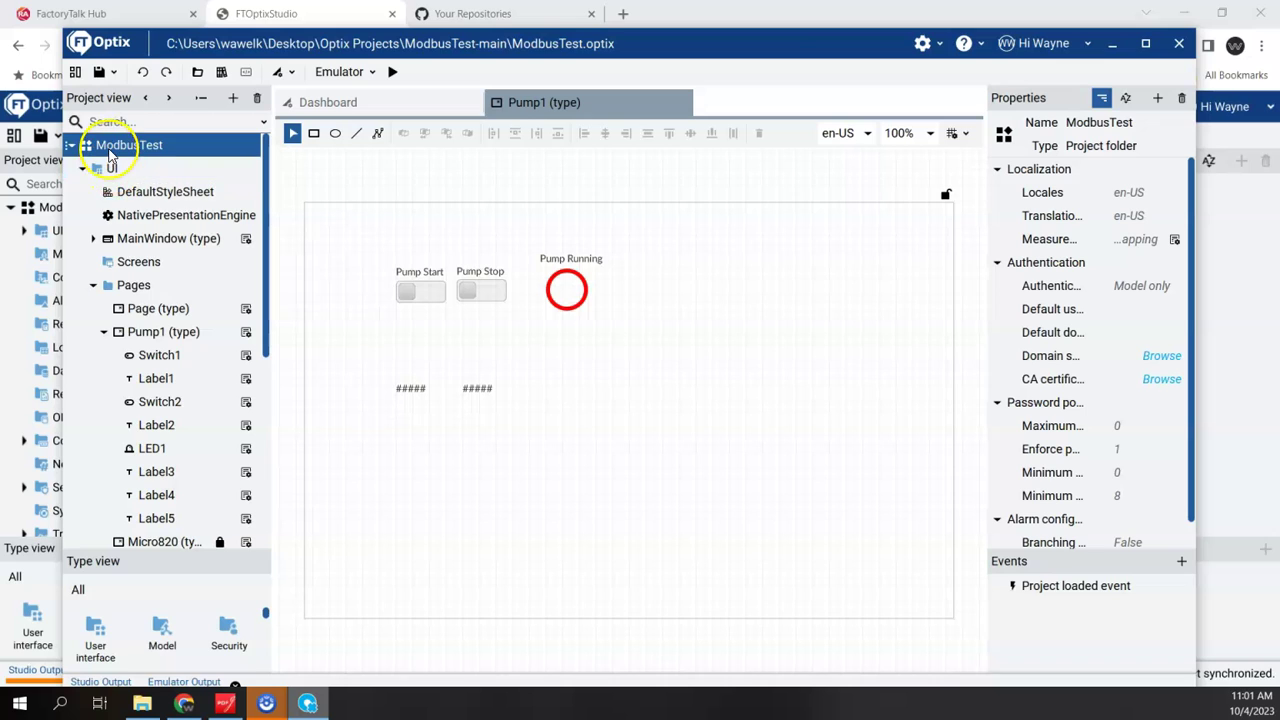
pyautogui.click(328, 103)
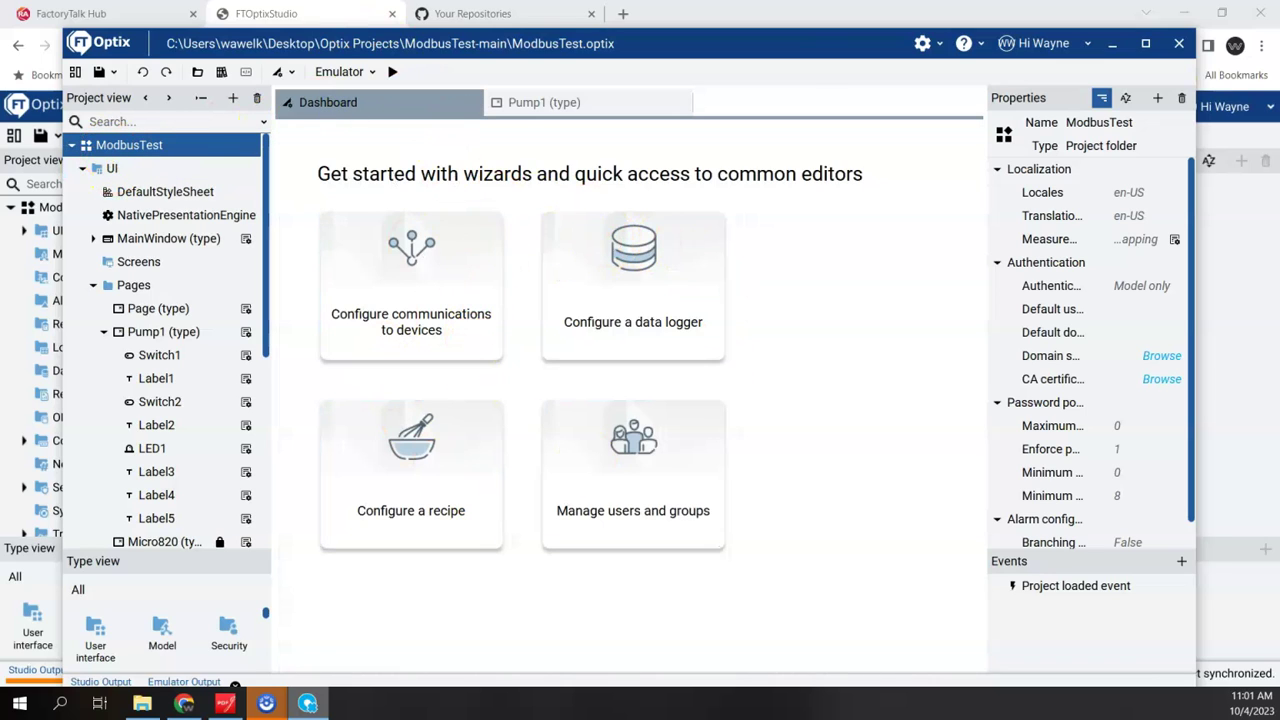
# Step: In the cloud editor, open the Pump1 (type) page from UI > Pages
pyautogui.hotkey('alt', 'Tab')
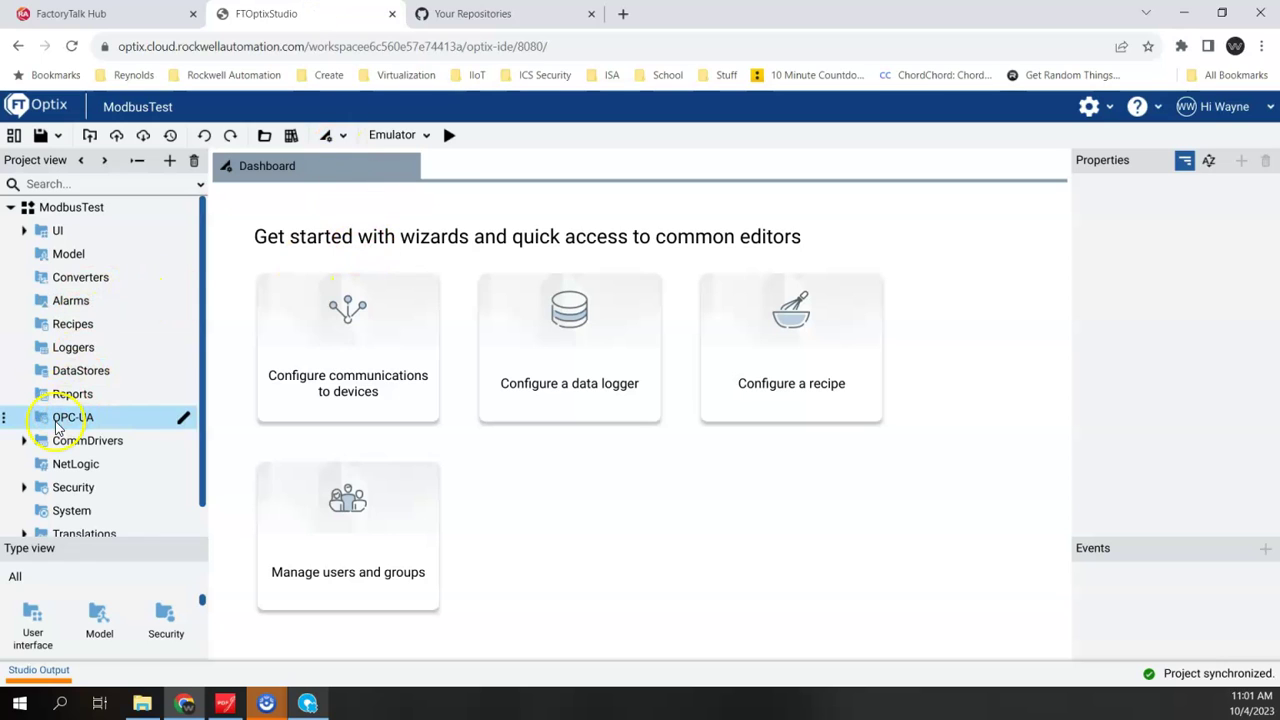
pyautogui.click(21, 231)
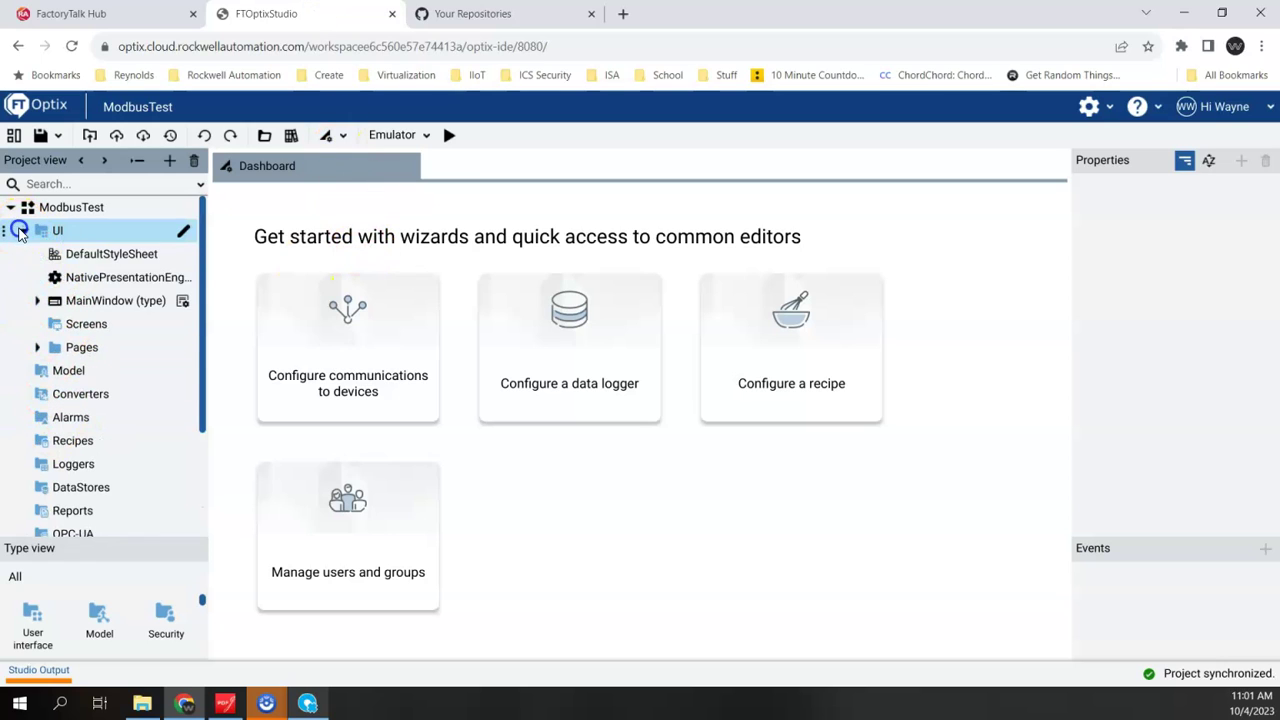
pyautogui.click(37, 347)
pyautogui.doubleClick(100, 394)
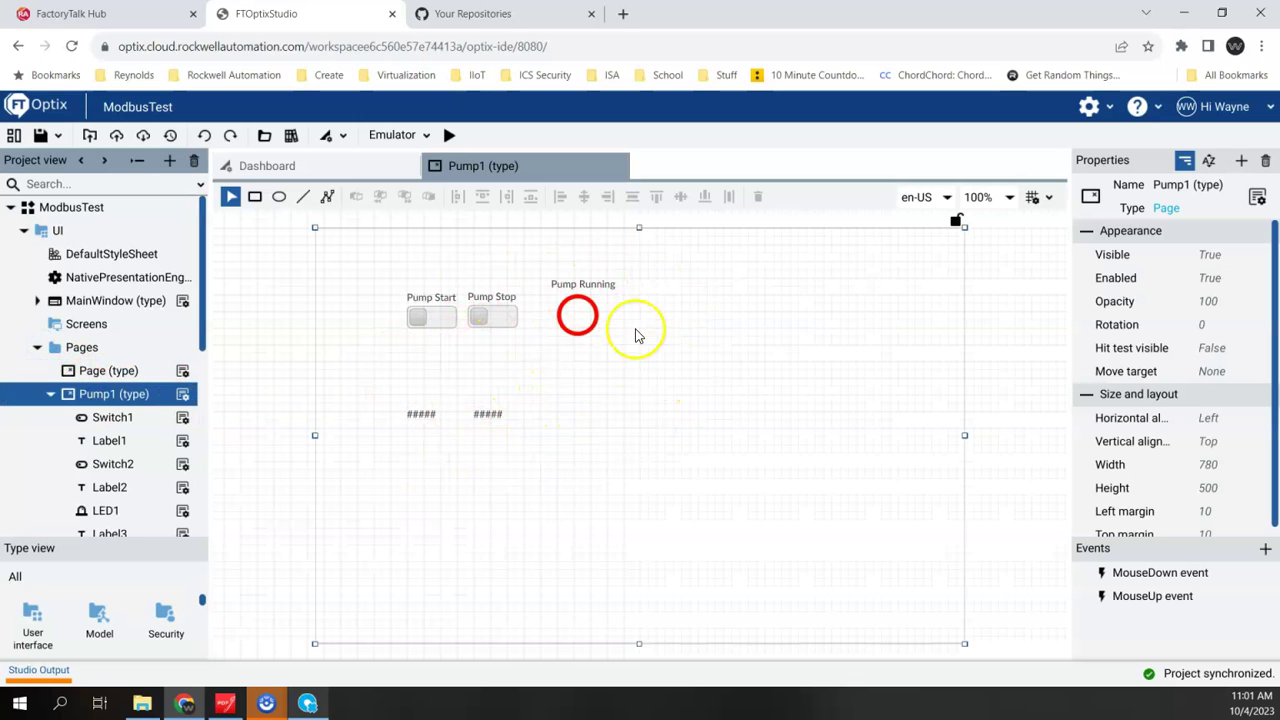
# Step: Open the Pump1 (type) page in the desktop Optix Studio too
pyautogui.click(307, 706)
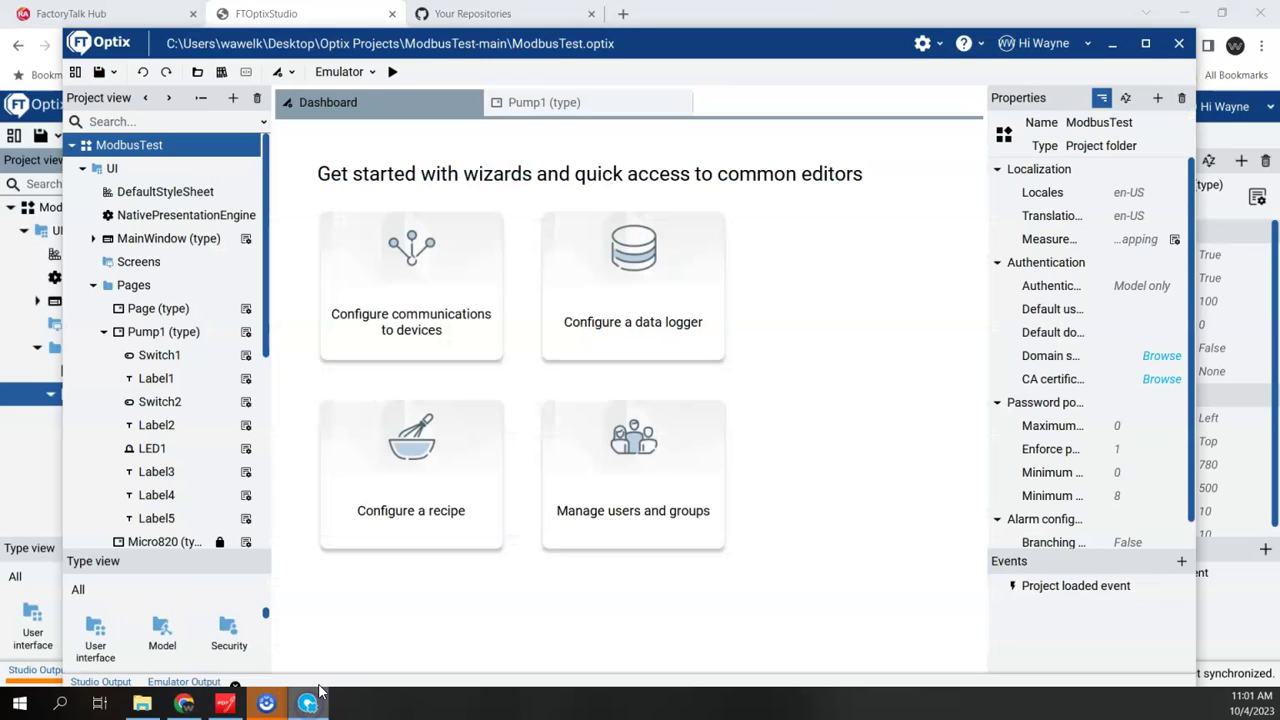
pyautogui.moveTo(405, 40)
pyautogui.mouseDown()
pyautogui.moveTo(390, 50)
pyautogui.moveTo(405, 20)
pyautogui.moveTo(393, 22)
pyautogui.mouseUp()
pyautogui.click(546, 83)
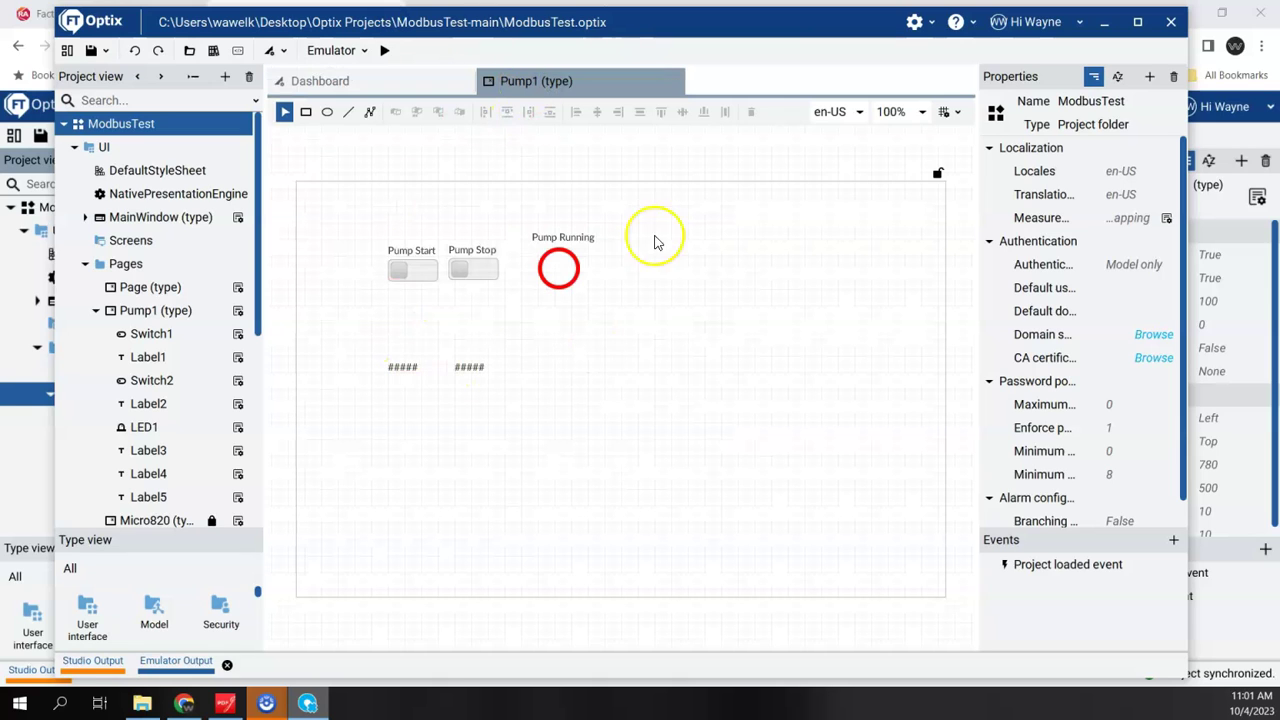
pyautogui.moveTo(375, 22); pyautogui.dragTo(360, 25)
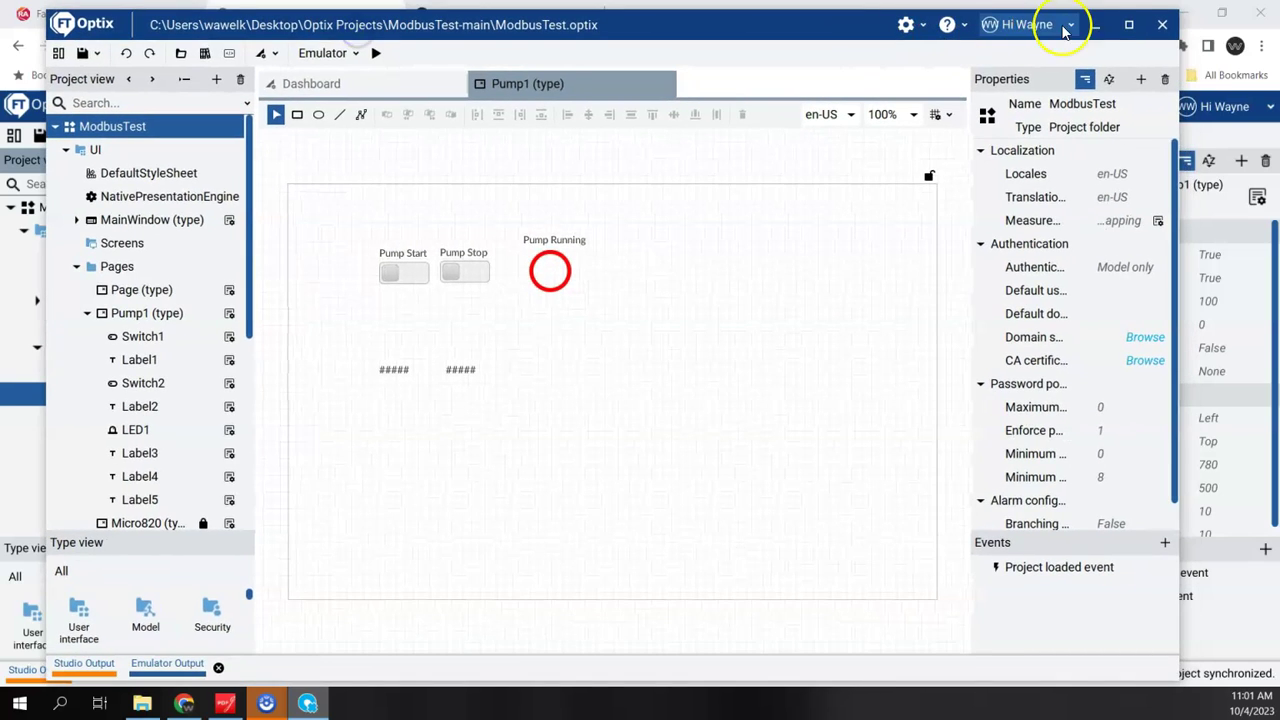
# Step: Minimize the desktop window and select the cloud Pump Start switch to see its width 60, height Auto
pyautogui.click(1096, 24)
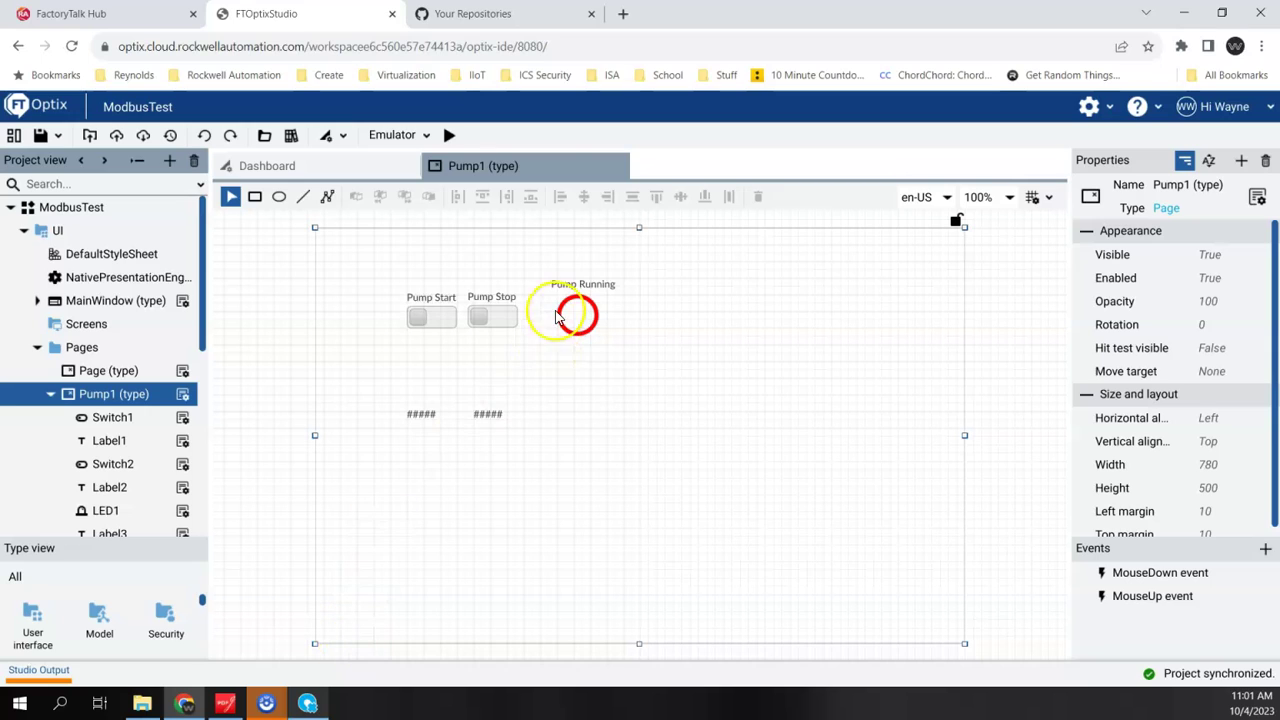
pyautogui.click(432, 318)
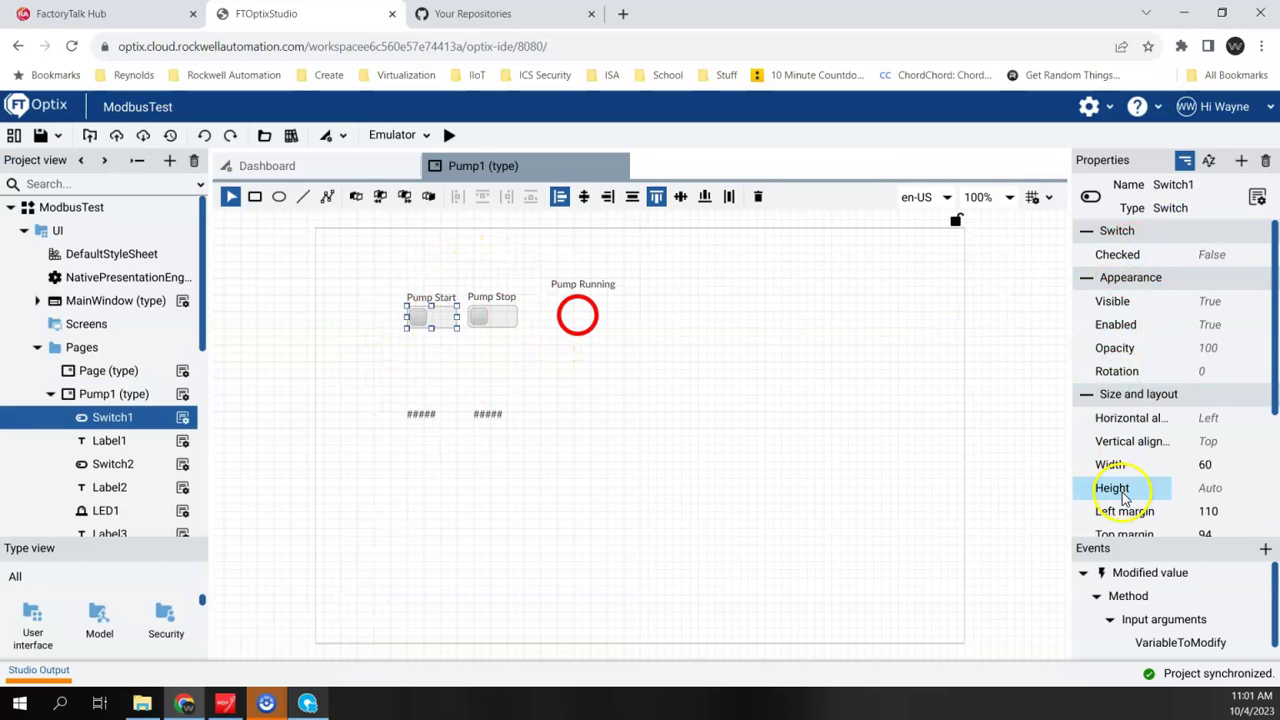
pyautogui.moveTo(1260, 470)
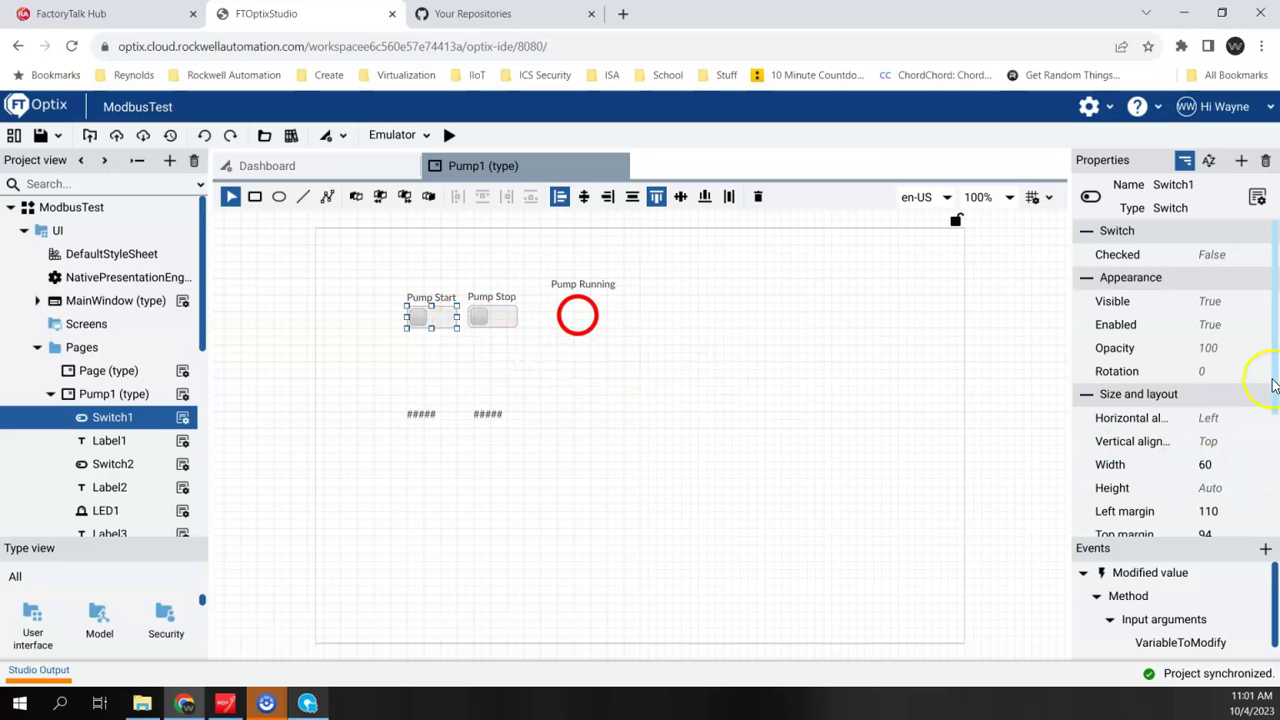
pyautogui.scroll(-1, 1245, 612)
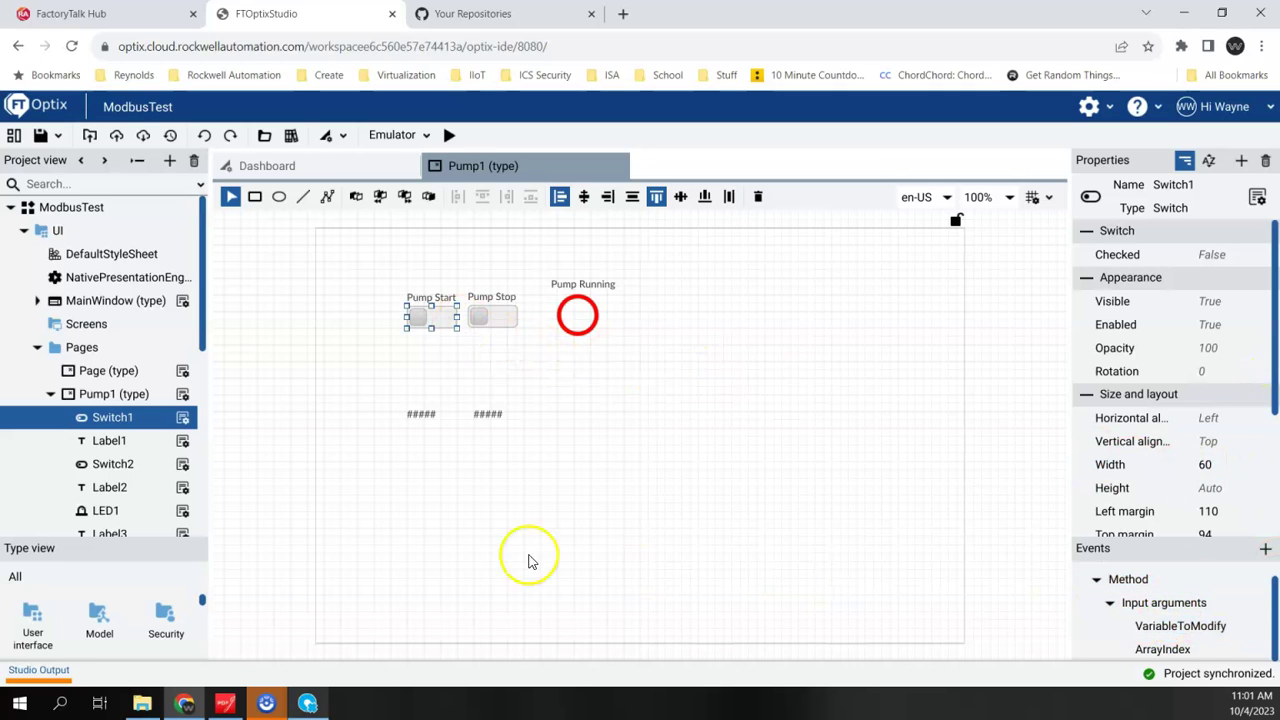
pyautogui.moveTo(206, 314); pyautogui.dragTo(197, 494)
# Step: Expand CommDrivers > ModbusDriver1 > Mico820TCP > Tags to list Start, Stop, PumpRunning, FlowRate, Temperature
pyautogui.click(36, 420)
pyautogui.click(24, 418)
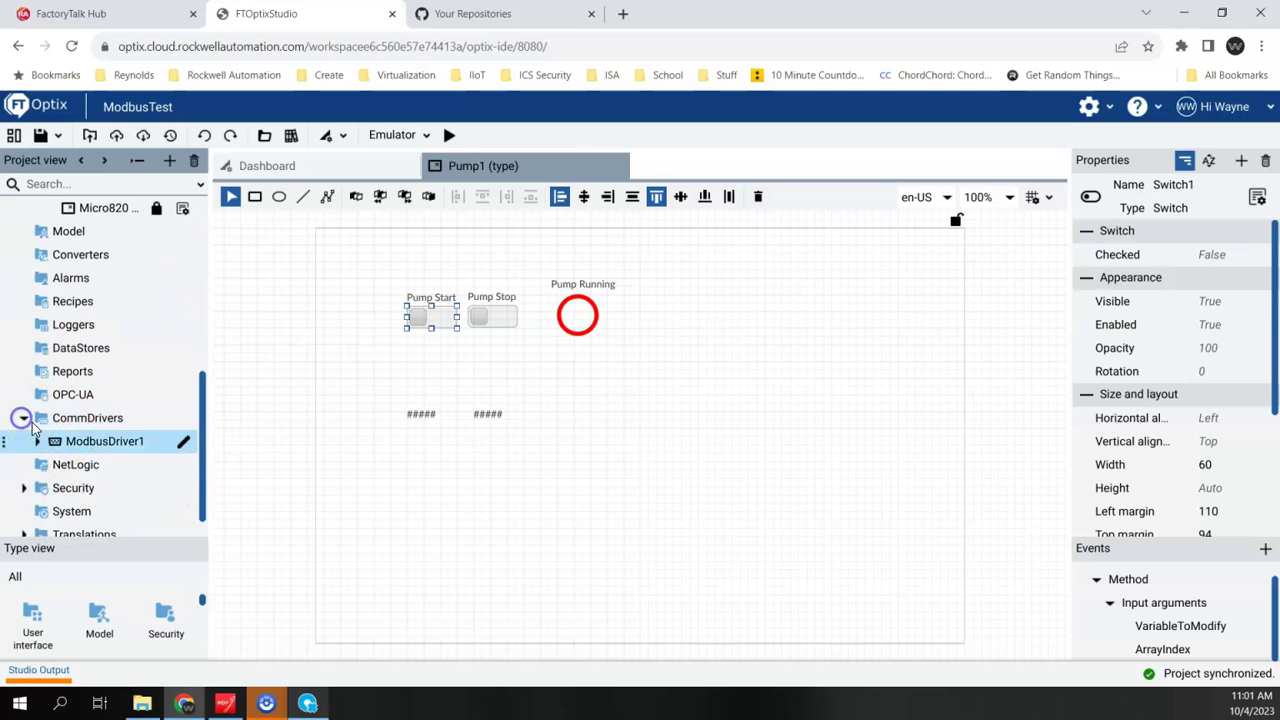
pyautogui.click(37, 441)
pyautogui.click(51, 465)
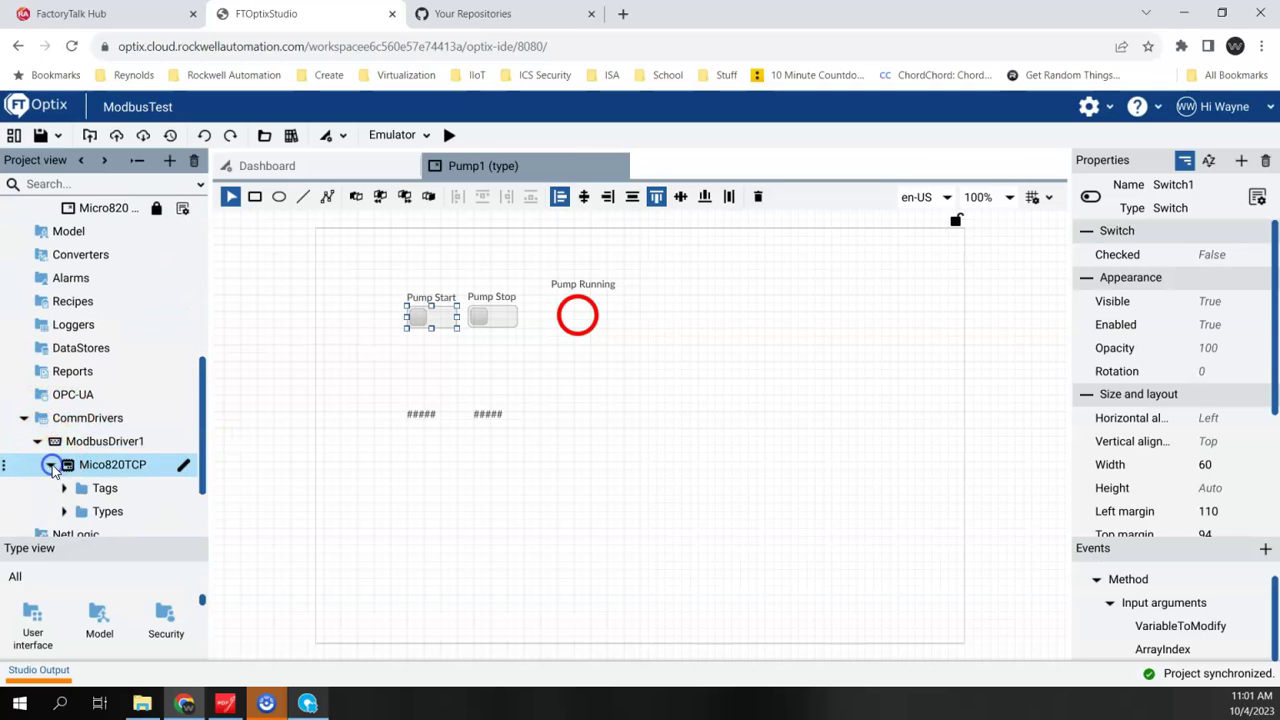
pyautogui.click(103, 489)
pyautogui.click(65, 489)
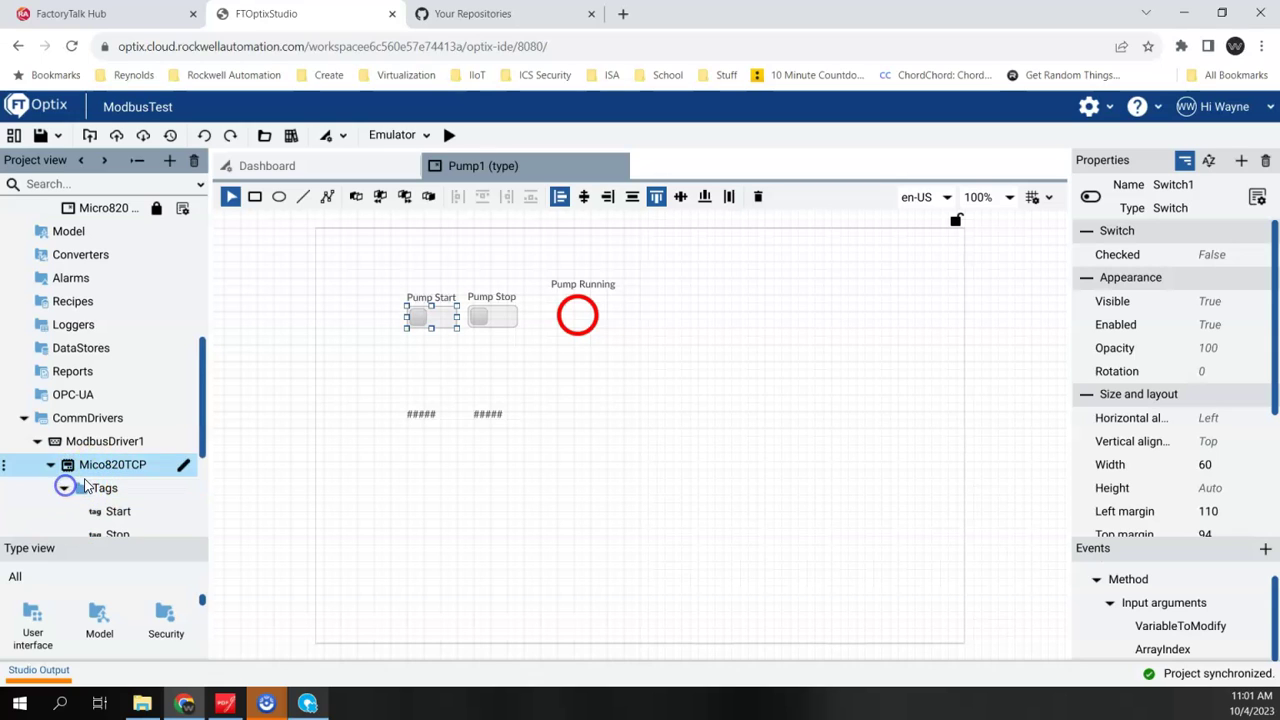
pyautogui.scroll(-3, 63, 486)
pyautogui.scroll(1, 128, 435)
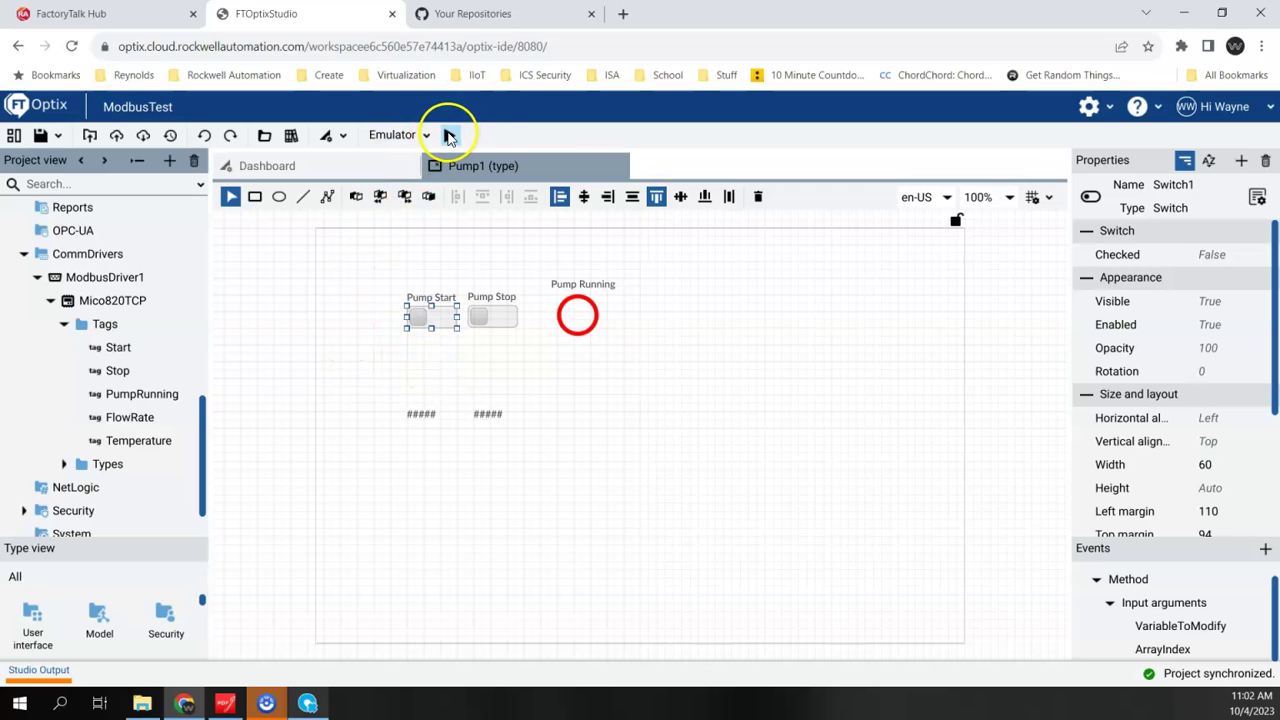
# Step: Run the project in the cloud emulator and toggle the Pump Start and Pump Stop switches
pyautogui.click(449, 139)
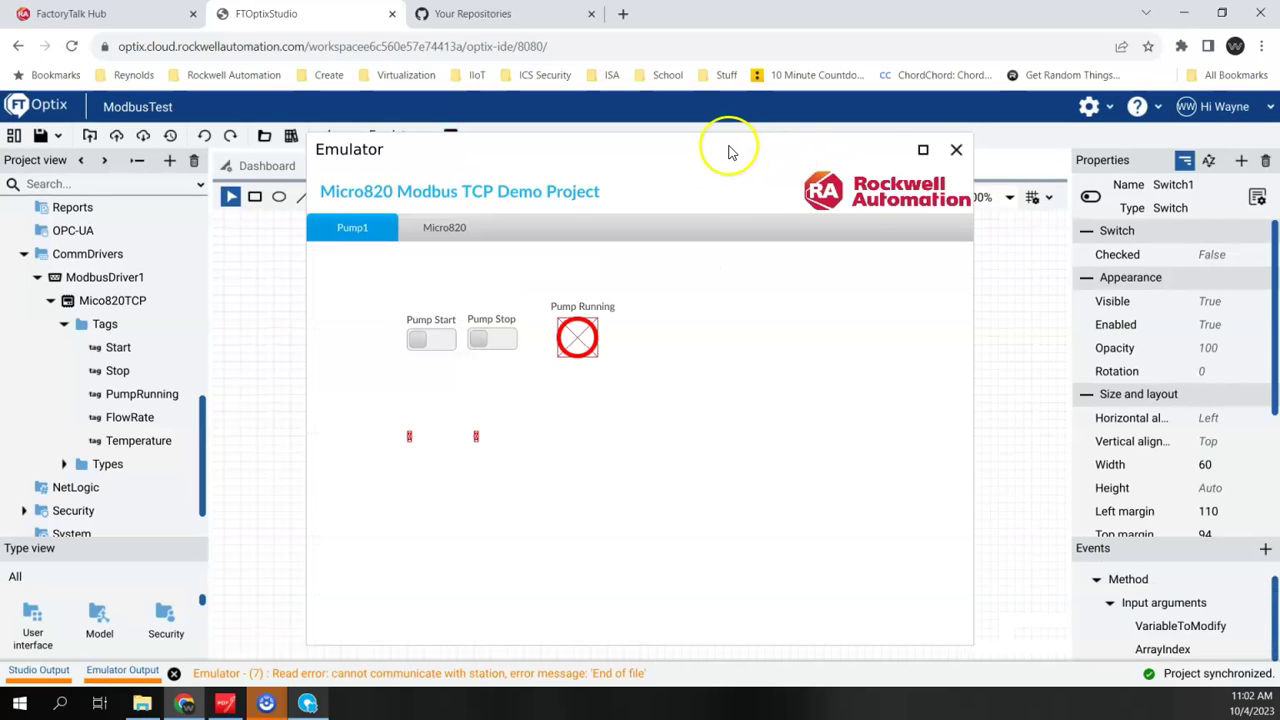
pyautogui.moveTo(729, 149); pyautogui.dragTo(692, 141)
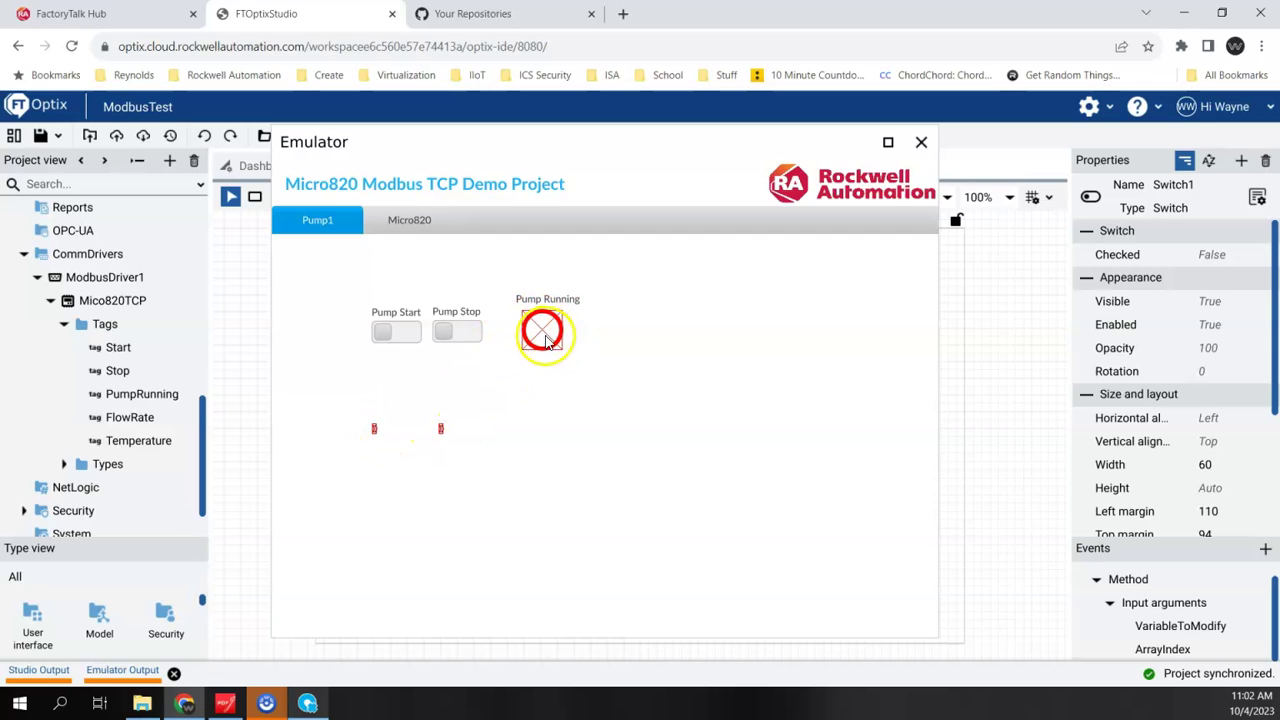
pyautogui.click(404, 338)
pyautogui.click(390, 333)
pyautogui.click(456, 338)
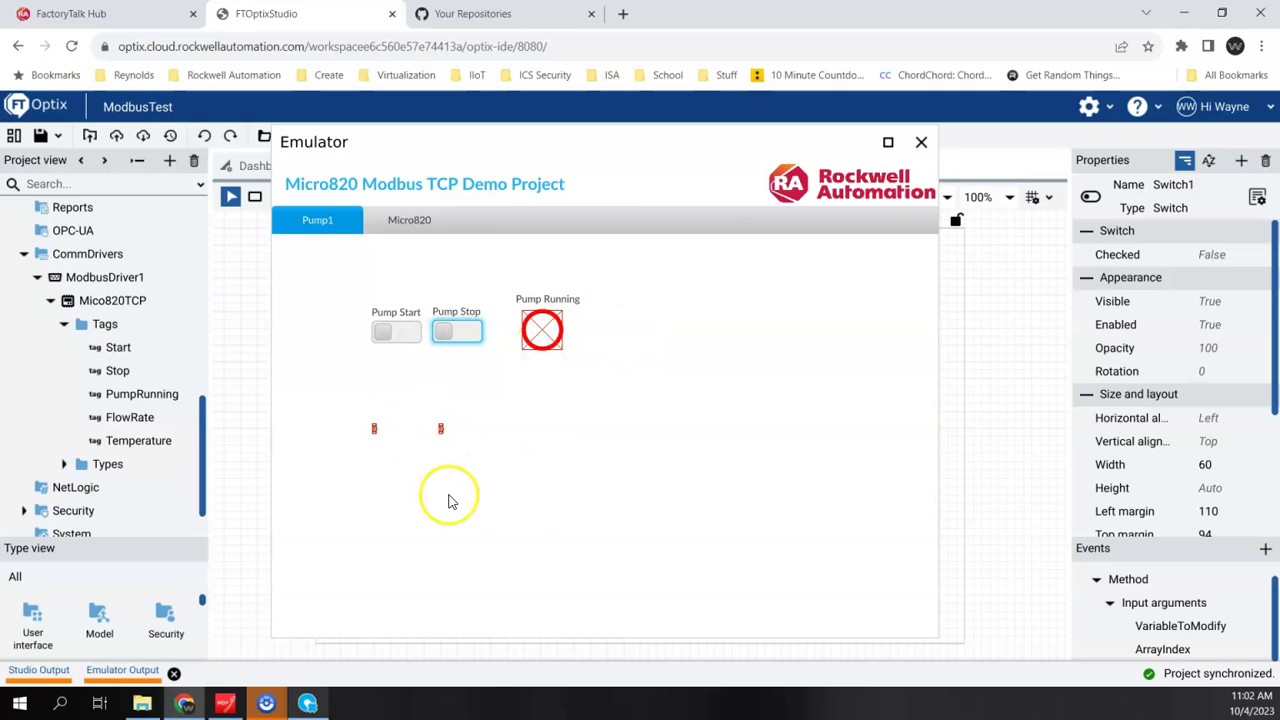
# Step: Check the Micro820 information page, return to Pump1, and close the cloud emulator
pyautogui.click(432, 230)
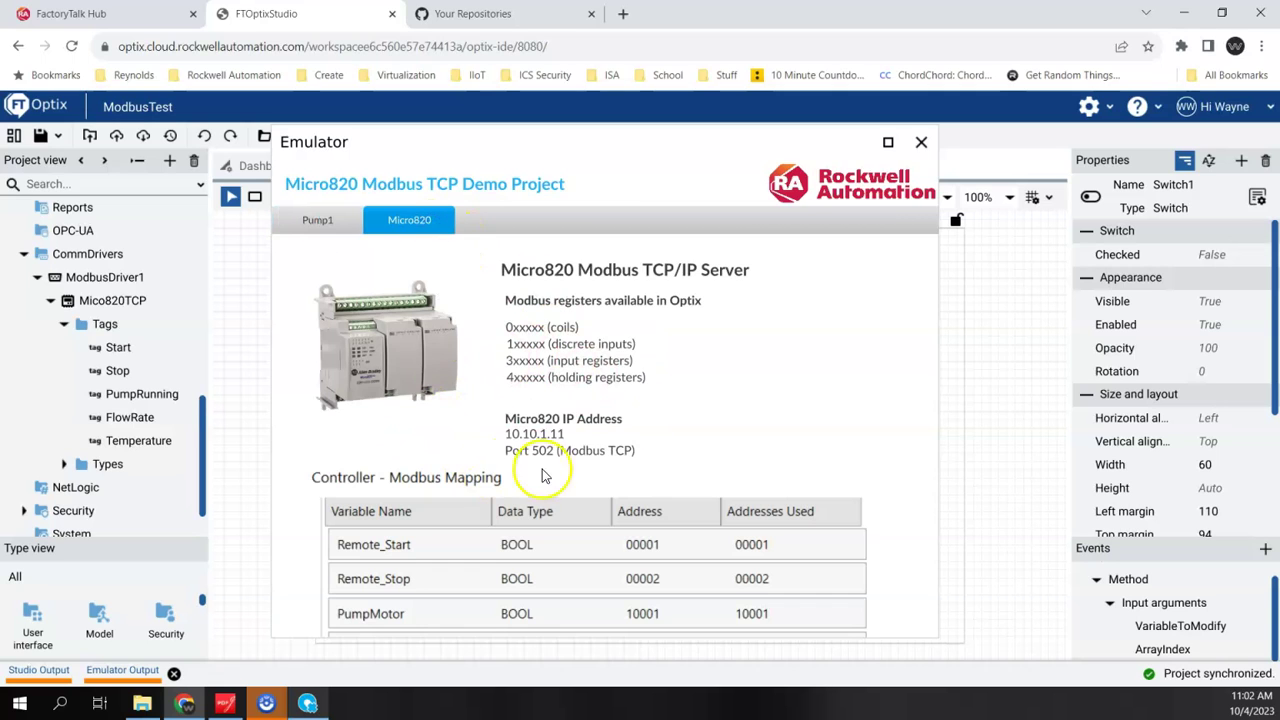
pyautogui.click(312, 219)
pyautogui.click(921, 142)
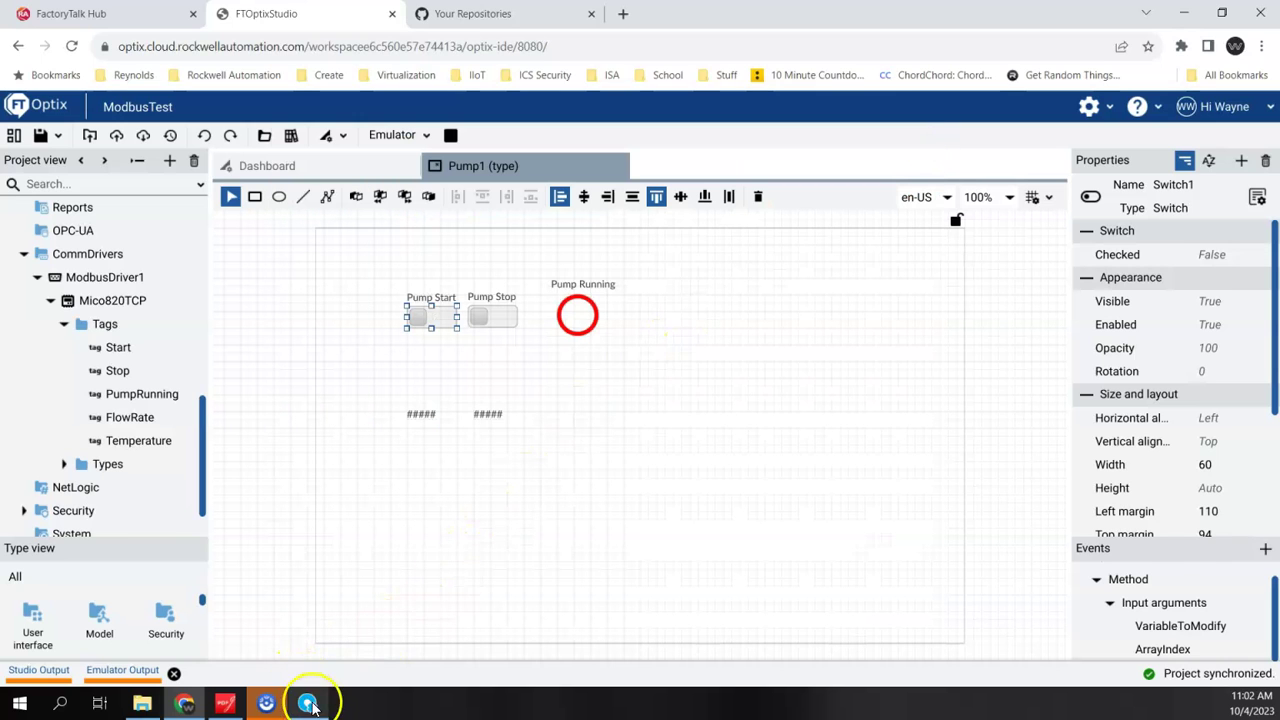
# Step: Run the desktop emulator to see live Modbus values 44 and 352, then close it
pyautogui.click(307, 702)
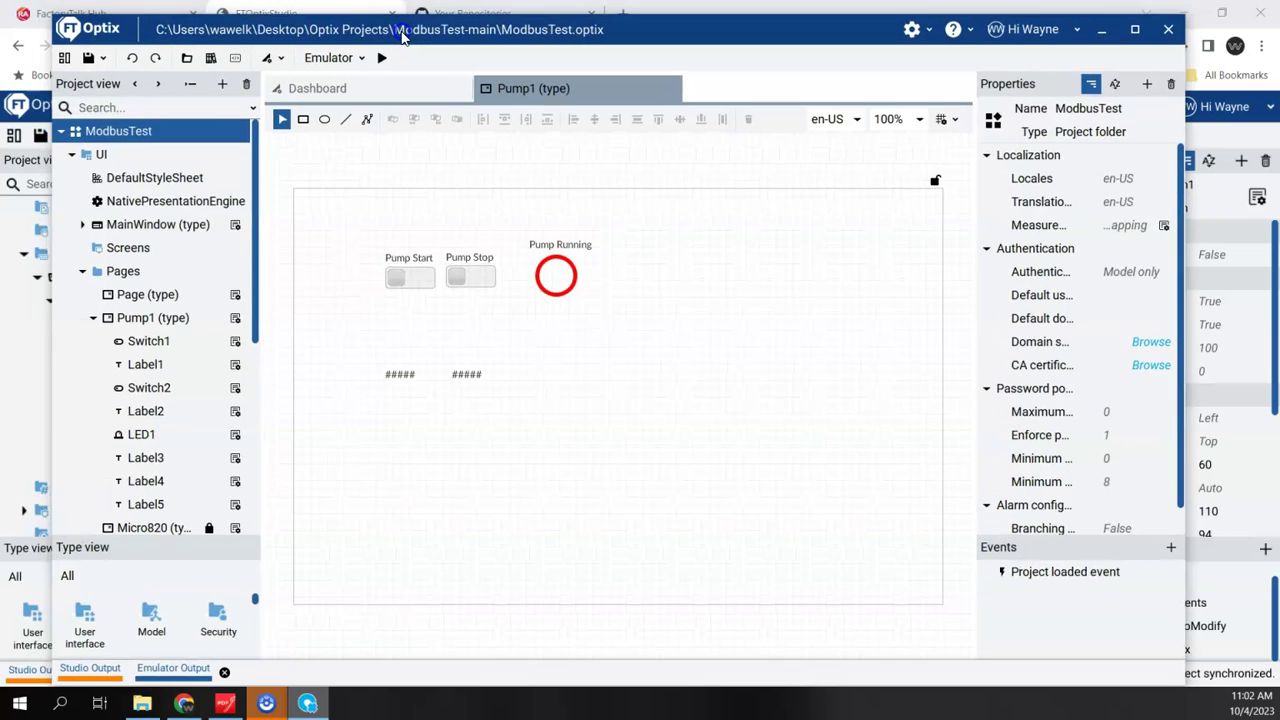
pyautogui.click(382, 59)
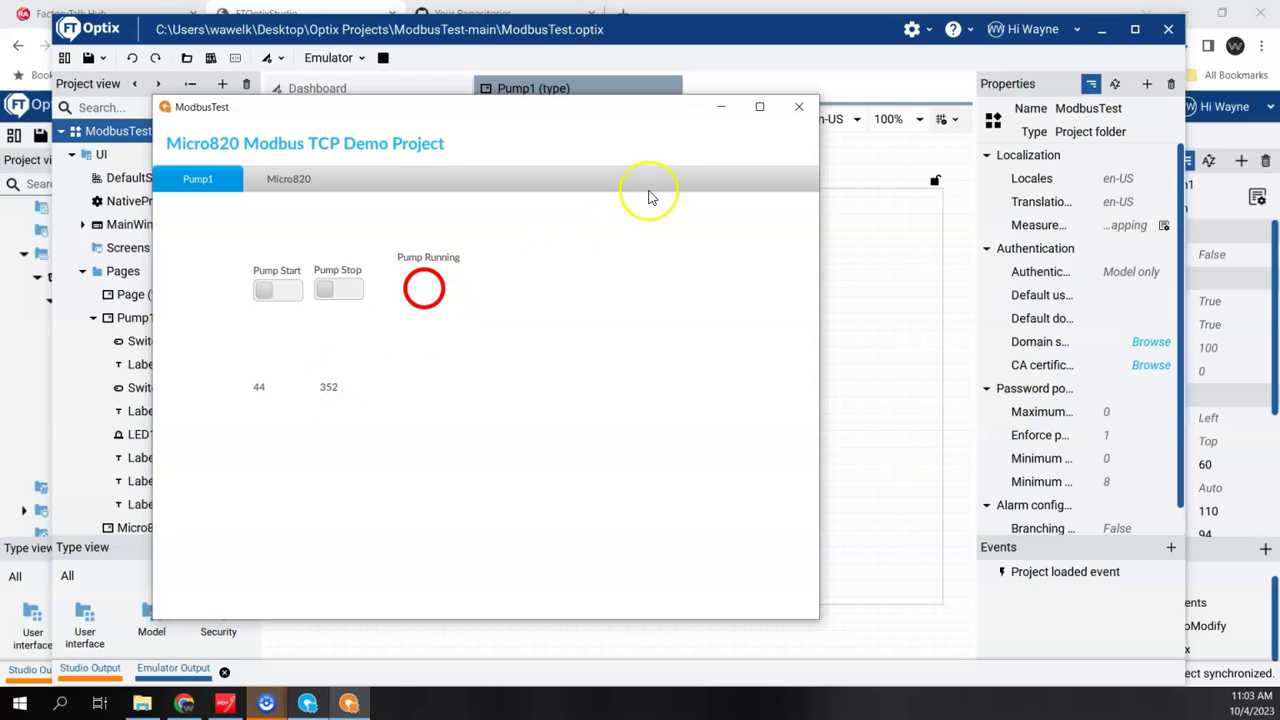
pyautogui.click(798, 107)
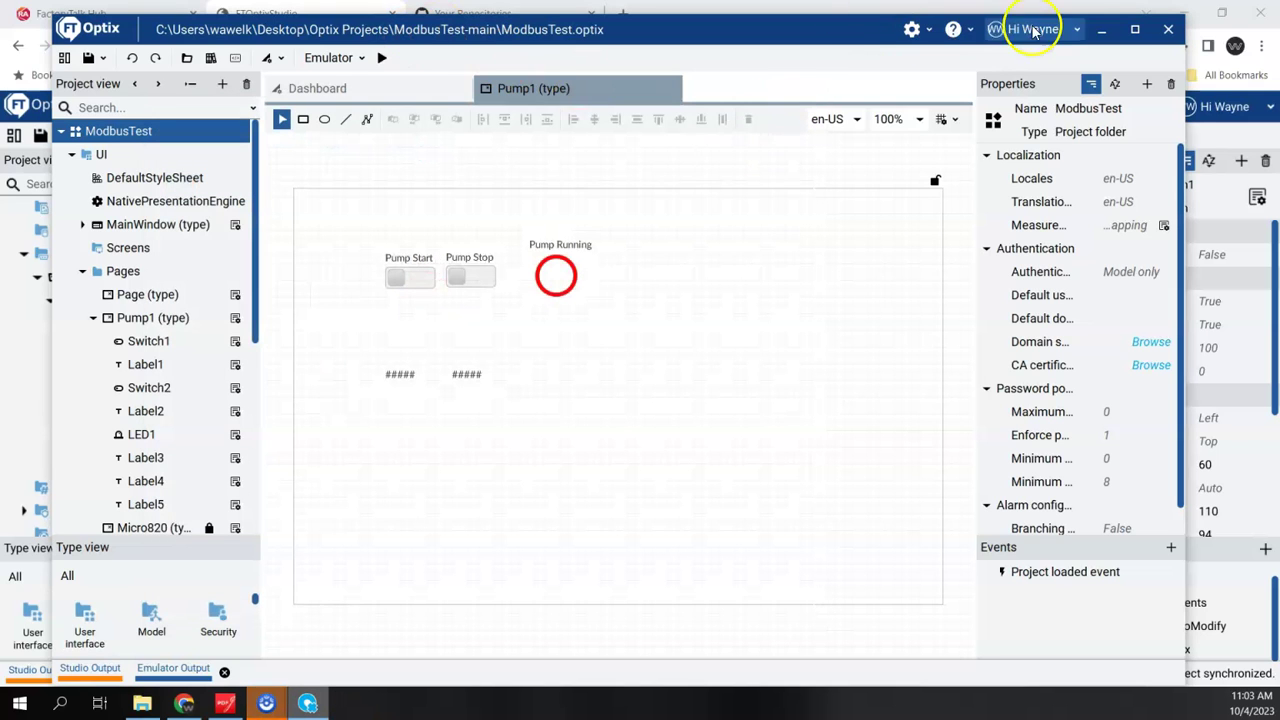
# Step: Push the cloud ModbusTest project to the remote repository, then bring the desktop Studio back up
pyautogui.click(1101, 30)
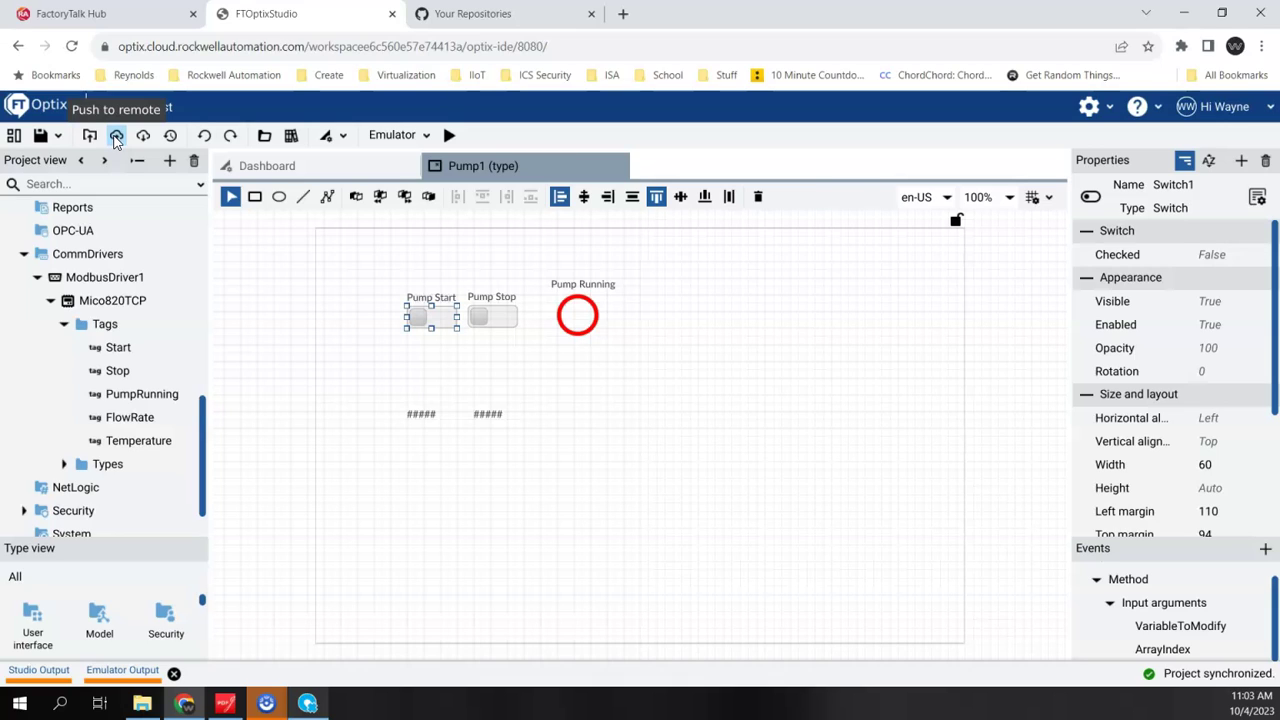
pyautogui.click(90, 136)
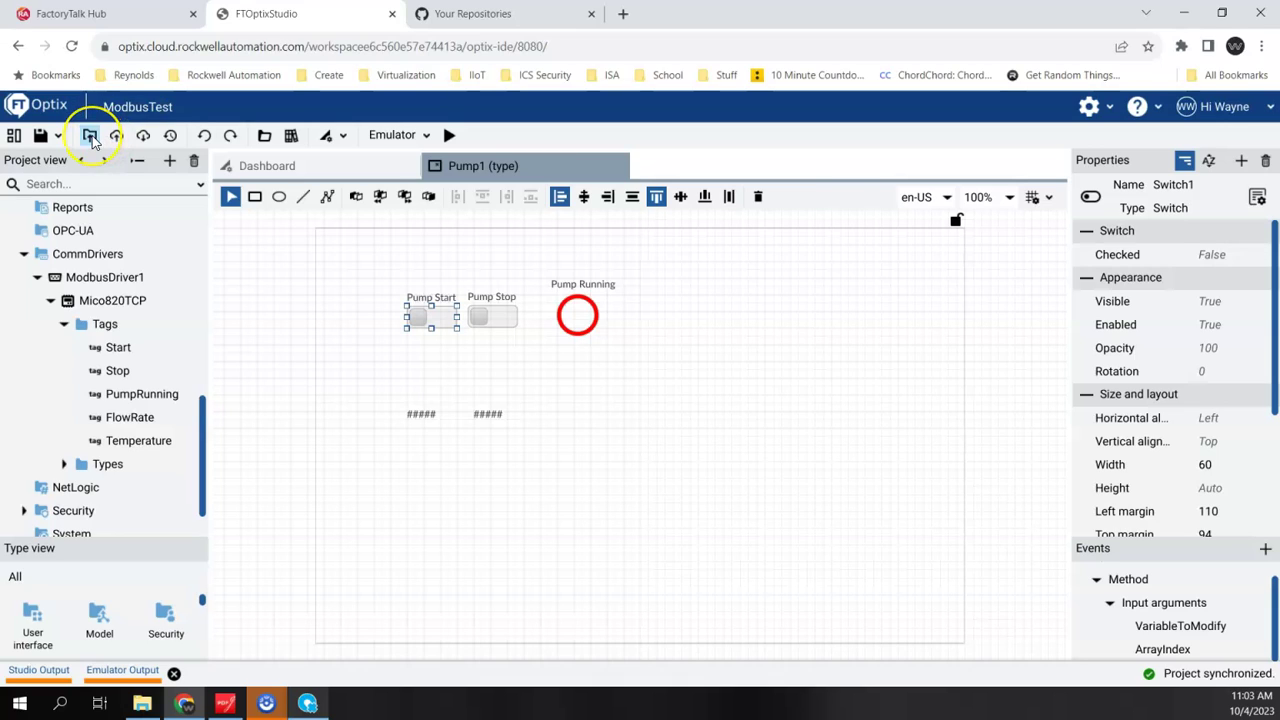
pyautogui.click(107, 137)
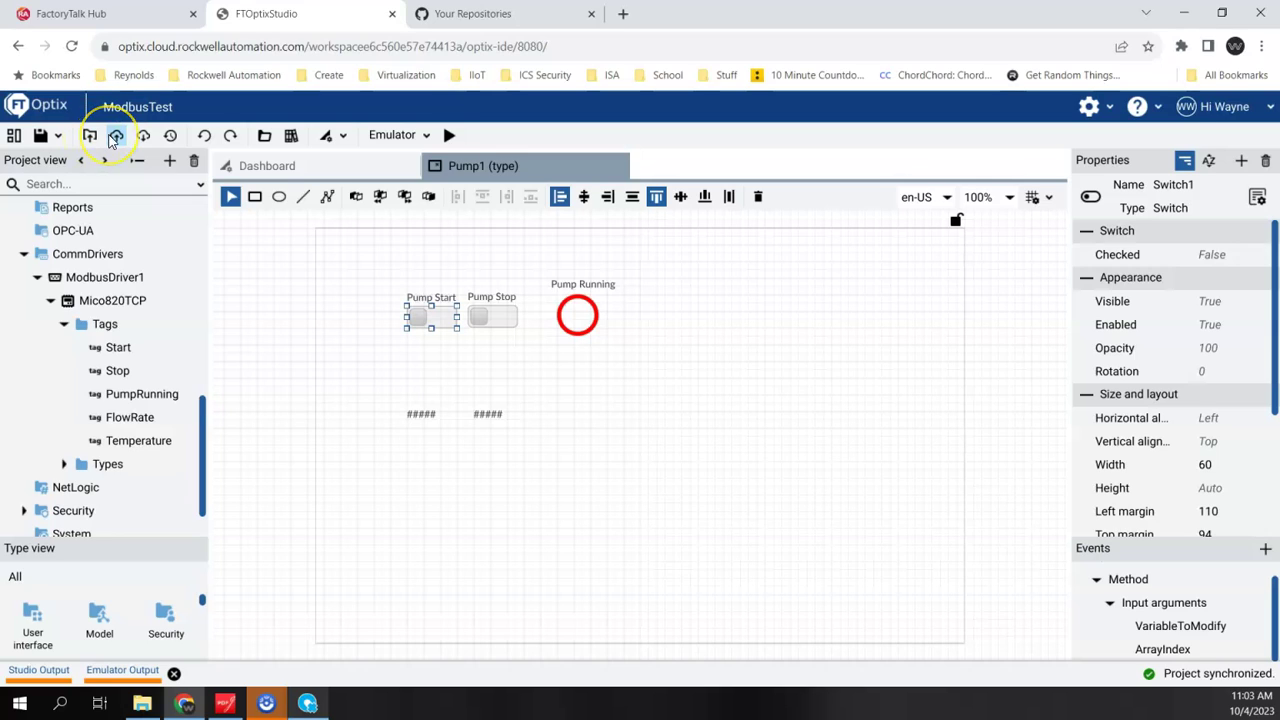
pyautogui.click(297, 346)
pyautogui.click(307, 703)
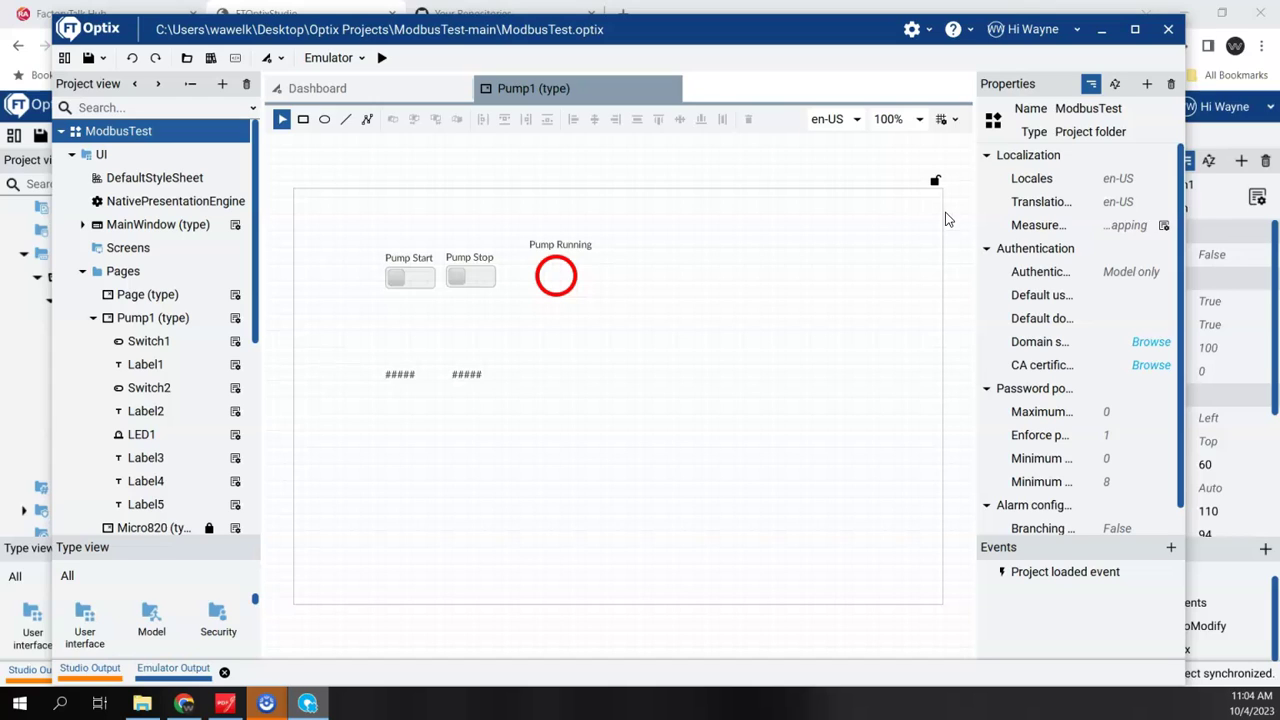
pyautogui.click(1101, 29)
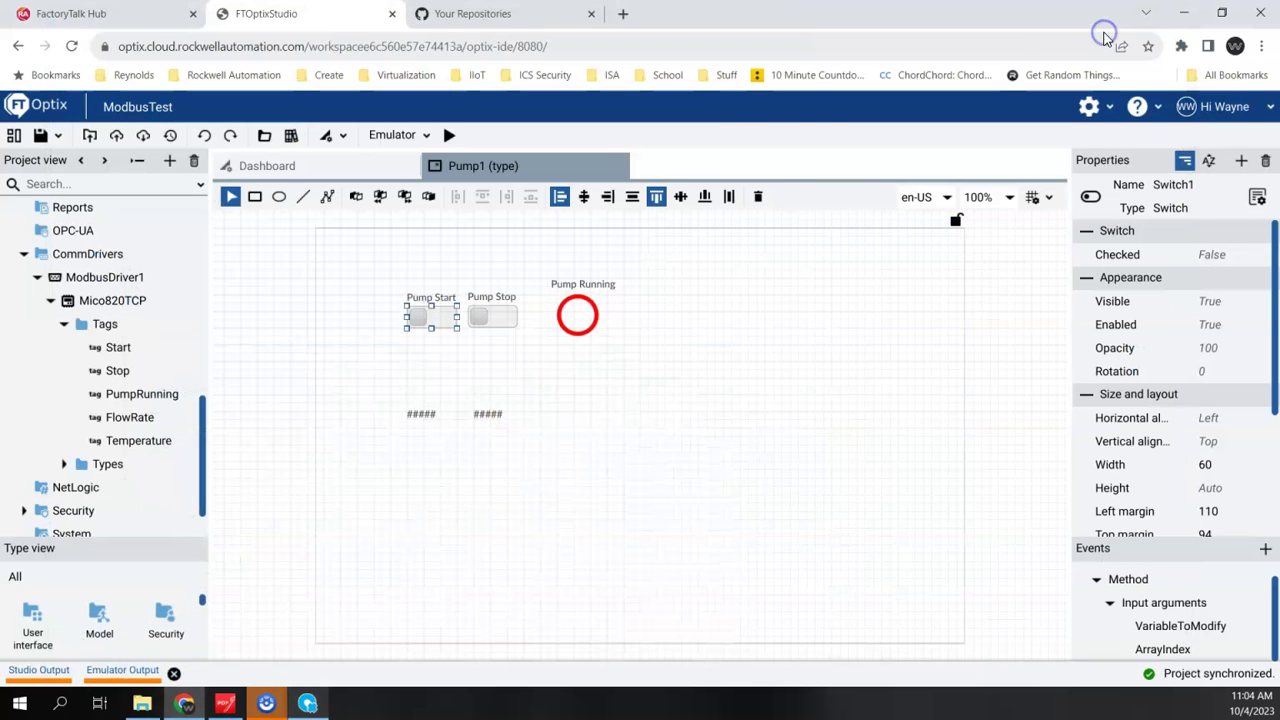